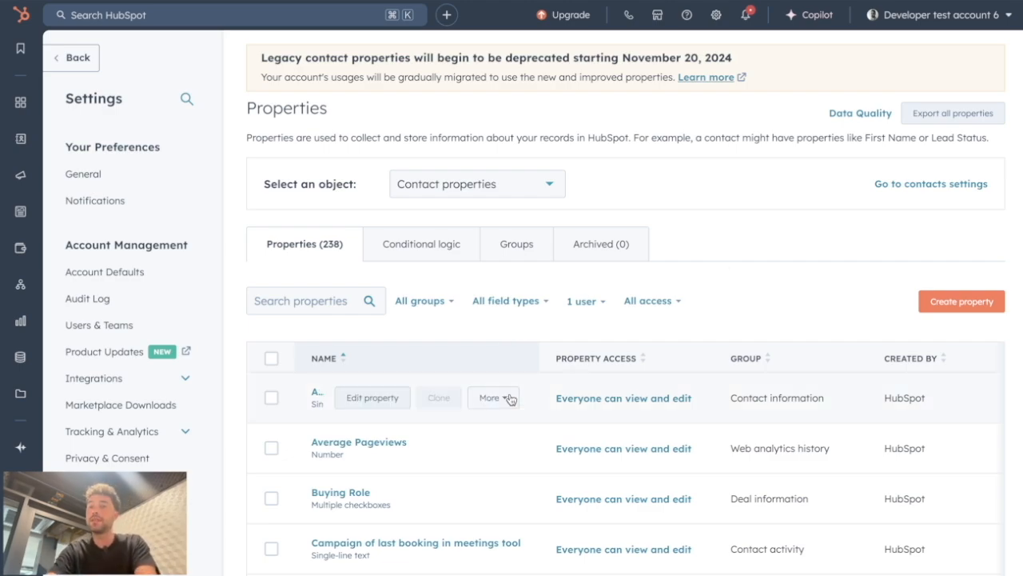
Step: Scroll through the contact properties list to review the available properties
{"action": "scroll", "coordinate": [509, 396], "scroll_direction": "down", "scroll_amount": 1}
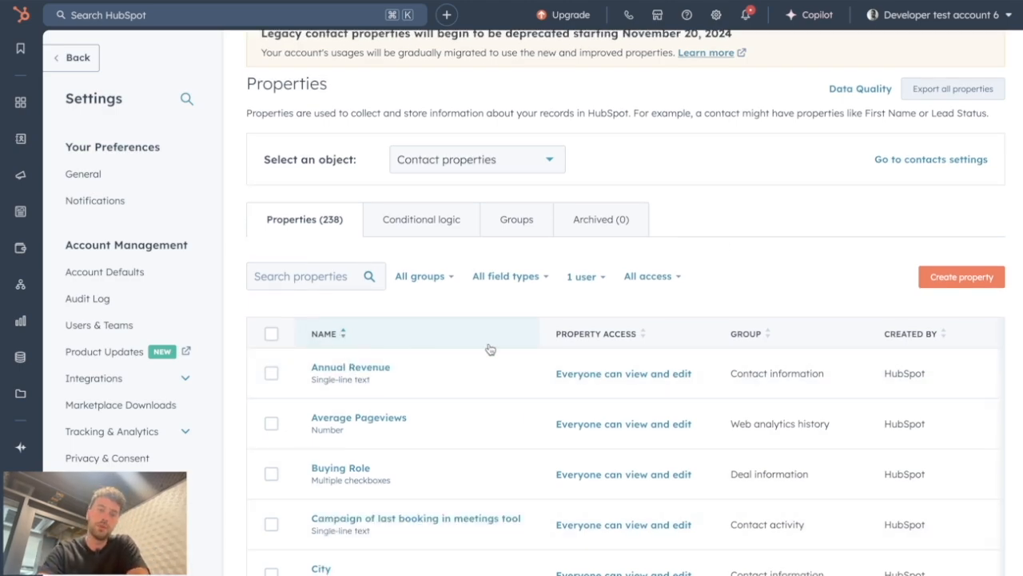
{"action": "scroll", "coordinate": [600, 324], "scroll_direction": "down", "scroll_amount": 5}
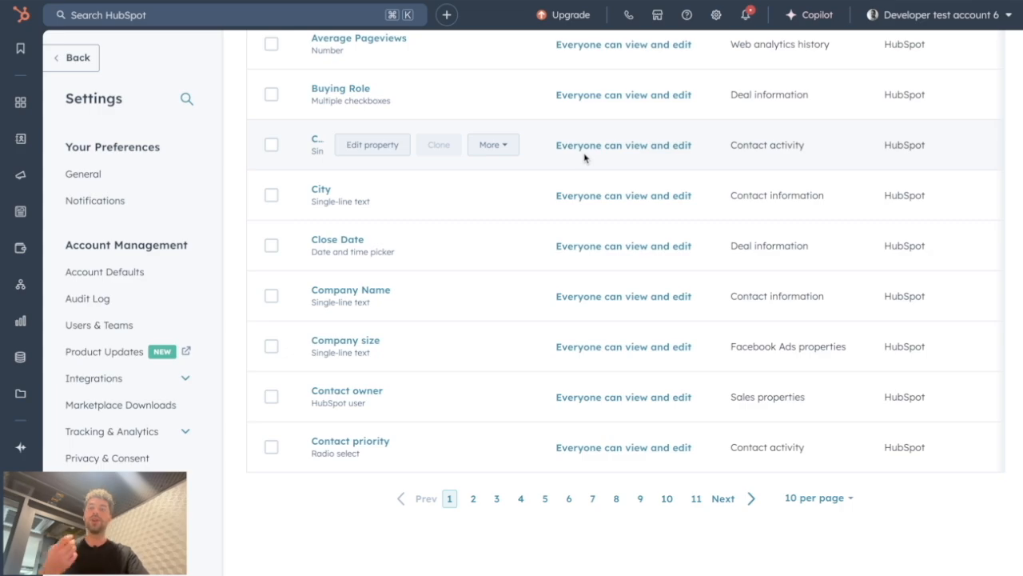
{"action": "scroll", "coordinate": [660, 224], "scroll_direction": "up", "scroll_amount": 5}
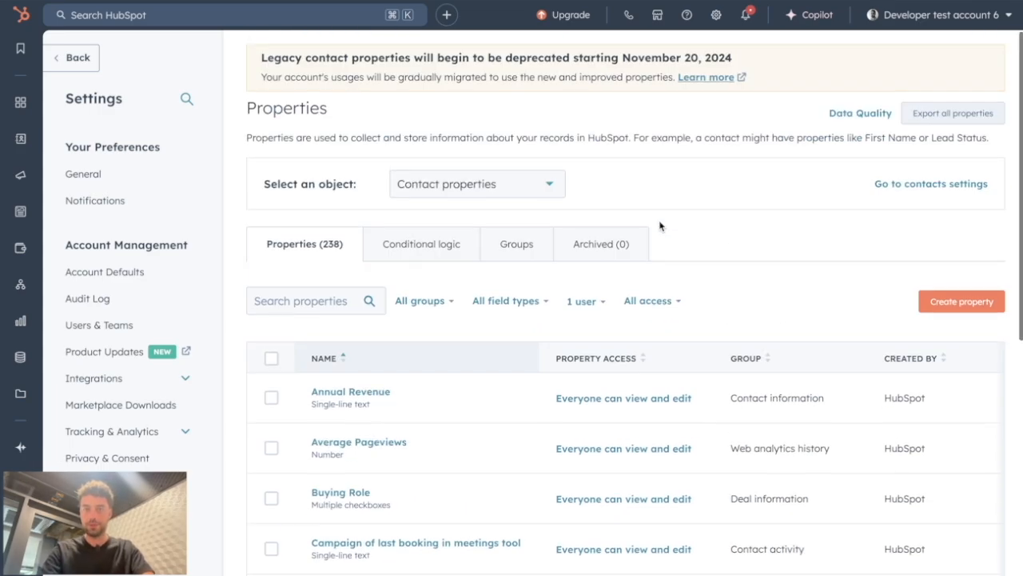
{"action": "scroll", "coordinate": [660, 226], "scroll_direction": "down", "scroll_amount": 1}
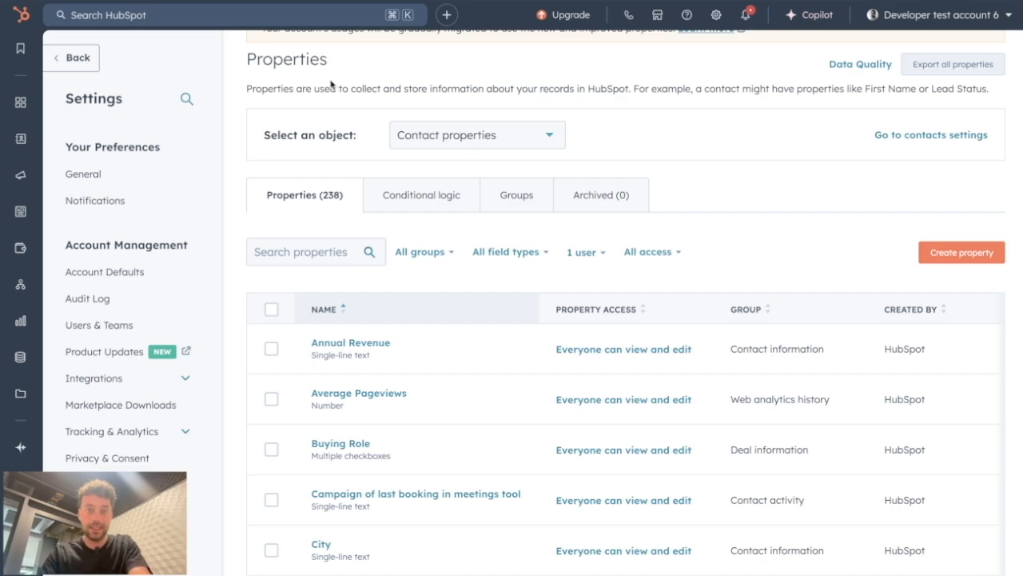
{"action": "left_click_drag", "start_coordinate": [265, 129], "coordinate": [392, 138]}
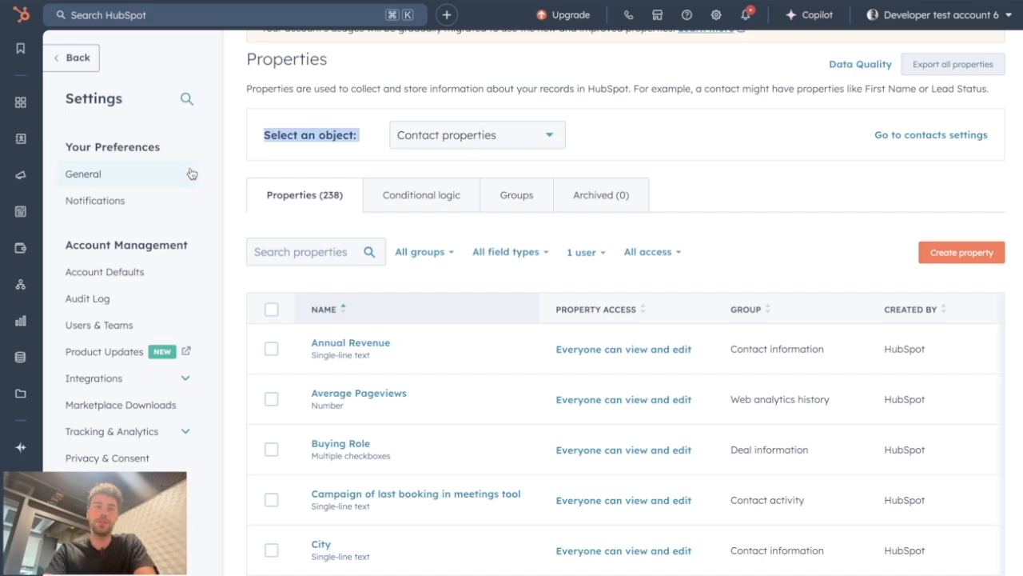
Step: Browse the object selector's object types and switch to Company properties
{"action": "left_click", "coordinate": [510, 140]}
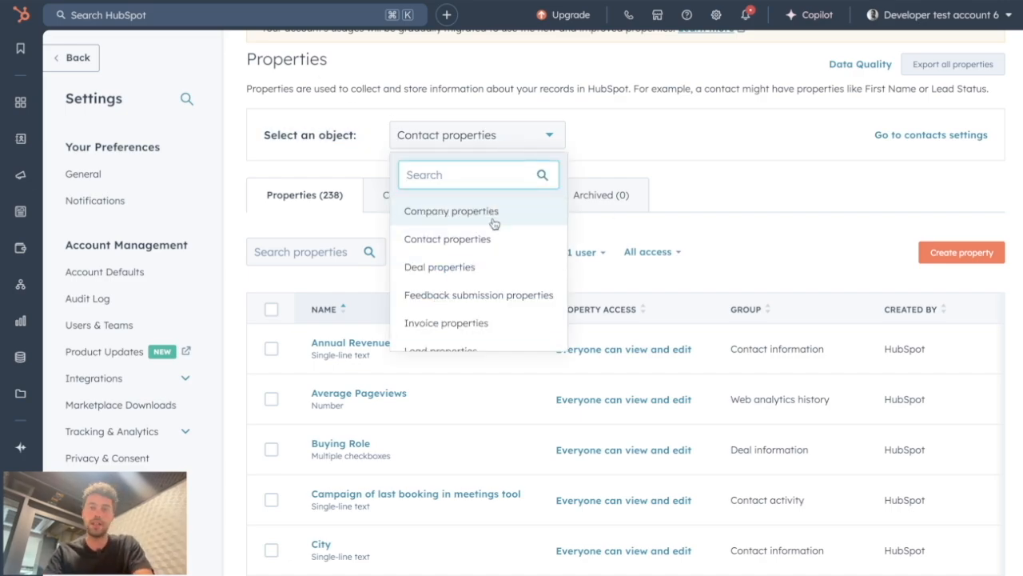
{"action": "scroll", "coordinate": [475, 272], "scroll_direction": "down", "scroll_amount": 2}
{"action": "scroll", "coordinate": [459, 308], "scroll_direction": "down", "scroll_amount": 3}
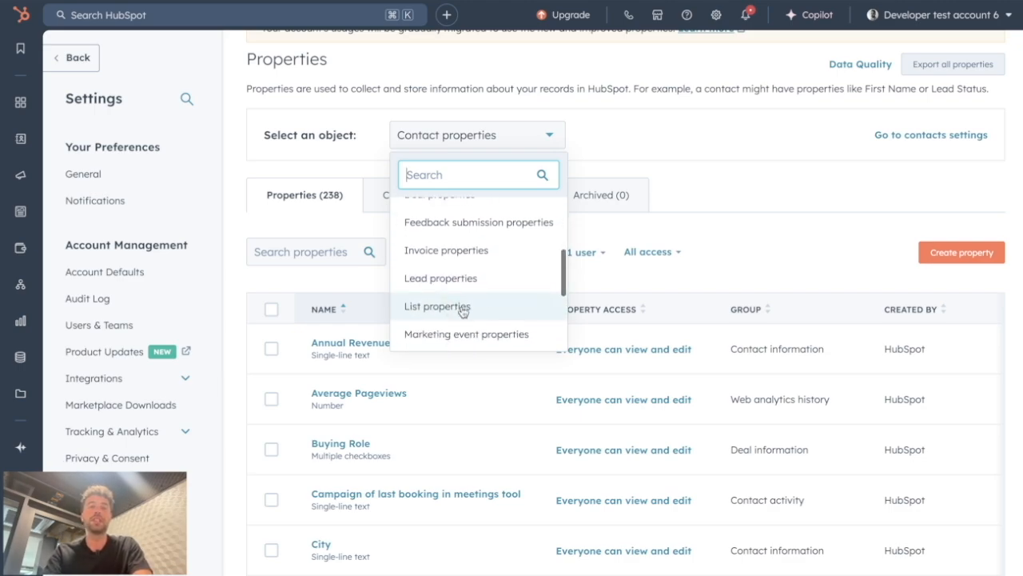
{"action": "left_click", "coordinate": [714, 133]}
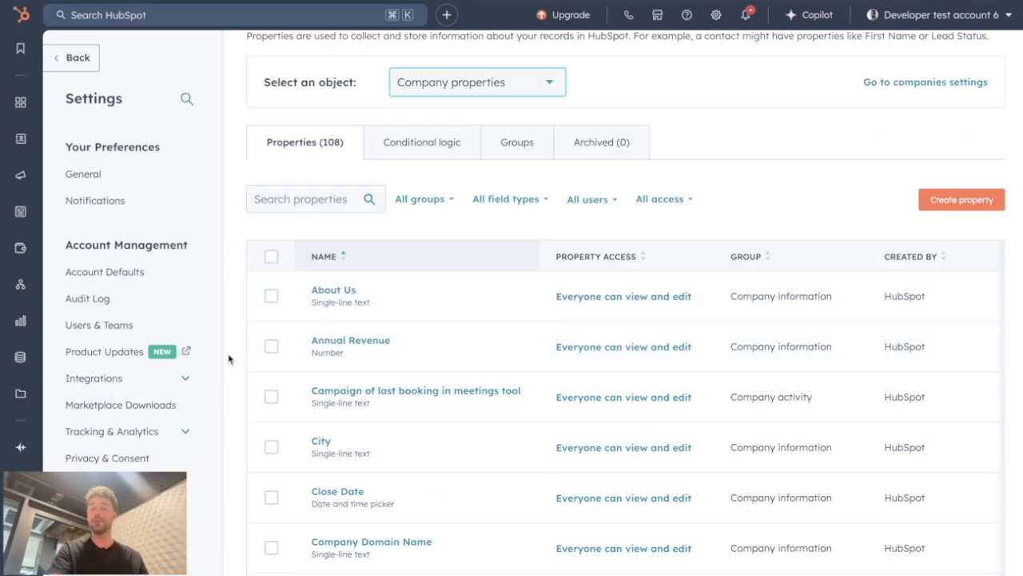
Step: Switch the property object back to Contact properties
{"action": "left_click", "coordinate": [542, 77]}
{"action": "left_click", "coordinate": [505, 210]}
{"action": "scroll", "coordinate": [816, 194], "scroll_direction": "up", "scroll_amount": 1}
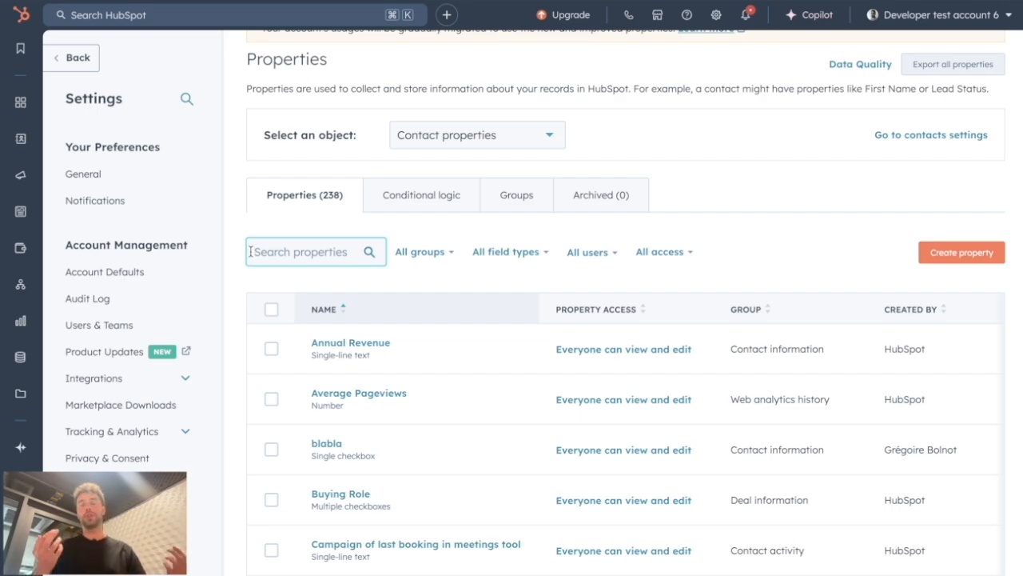
Step: Search the contact properties for "number of" and clear the search
{"action": "type", "text": "number of"}
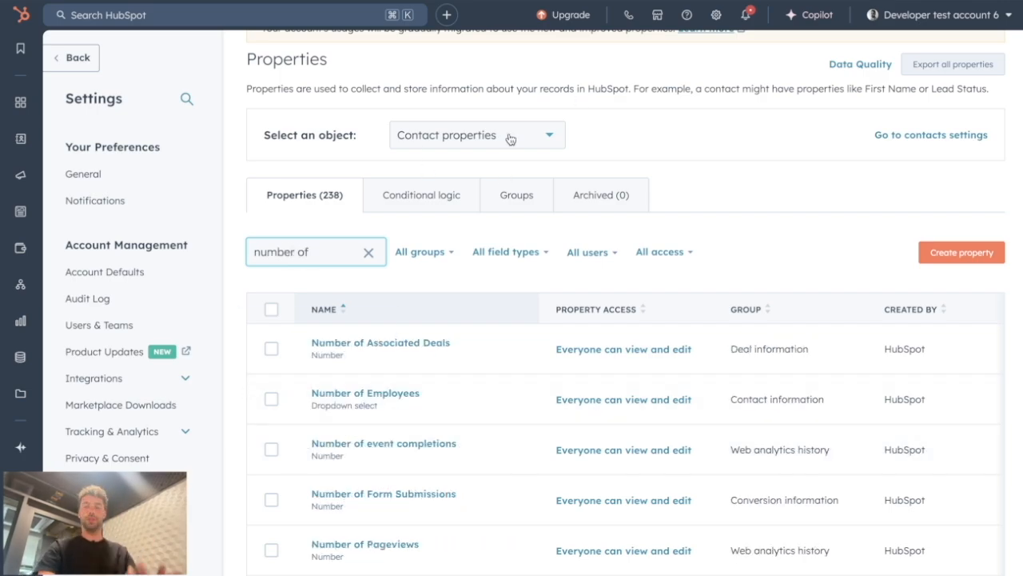
{"action": "left_click", "coordinate": [369, 252]}
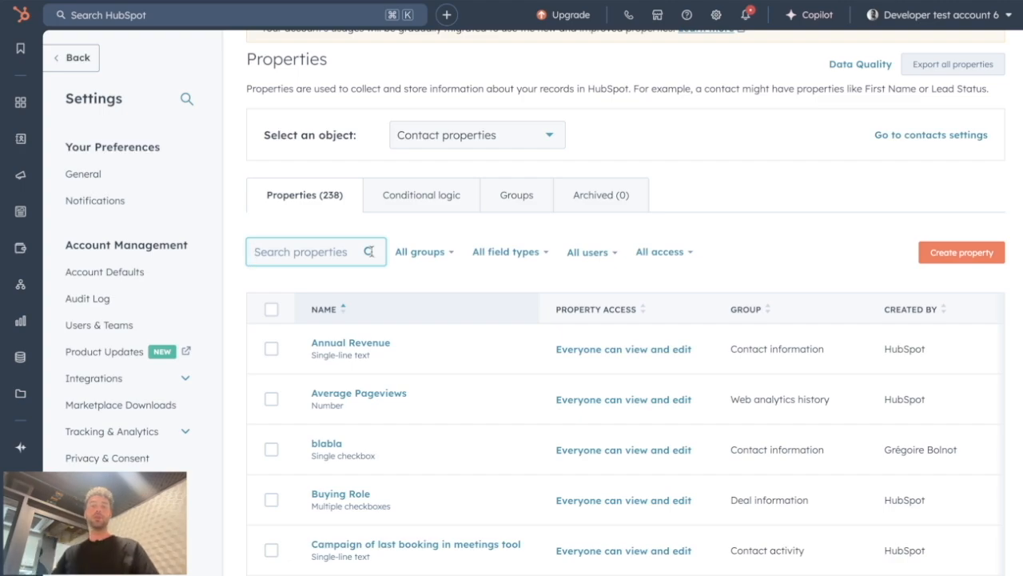
Step: Switch the property object to Company properties
{"action": "left_click", "coordinate": [772, 236]}
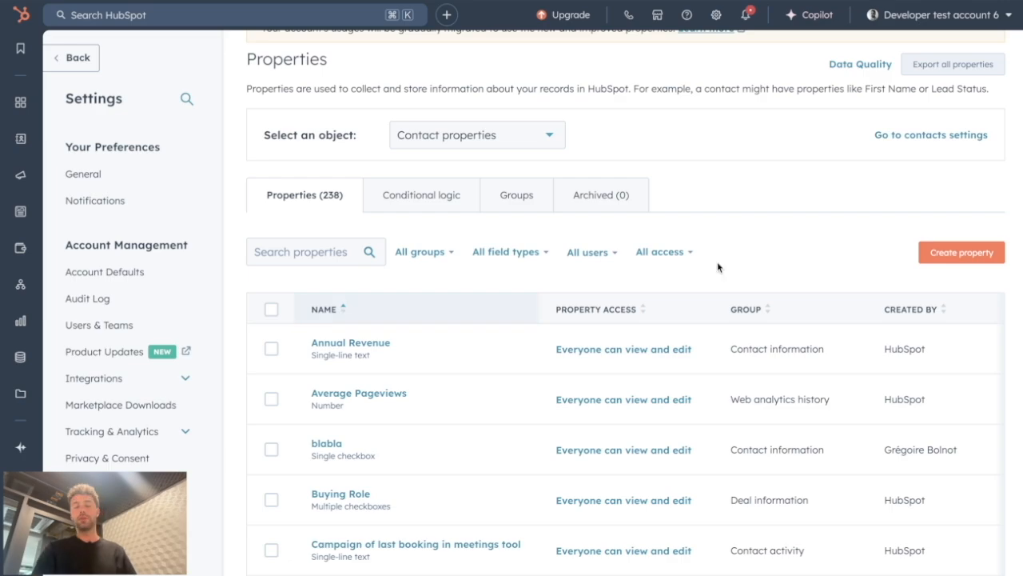
{"action": "left_click", "coordinate": [520, 143]}
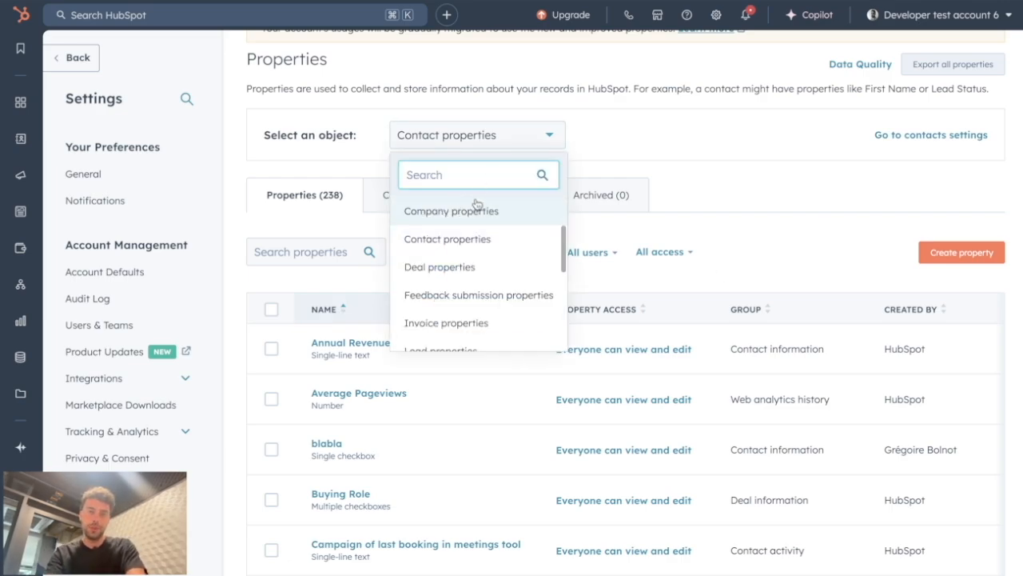
{"action": "left_click", "coordinate": [425, 211]}
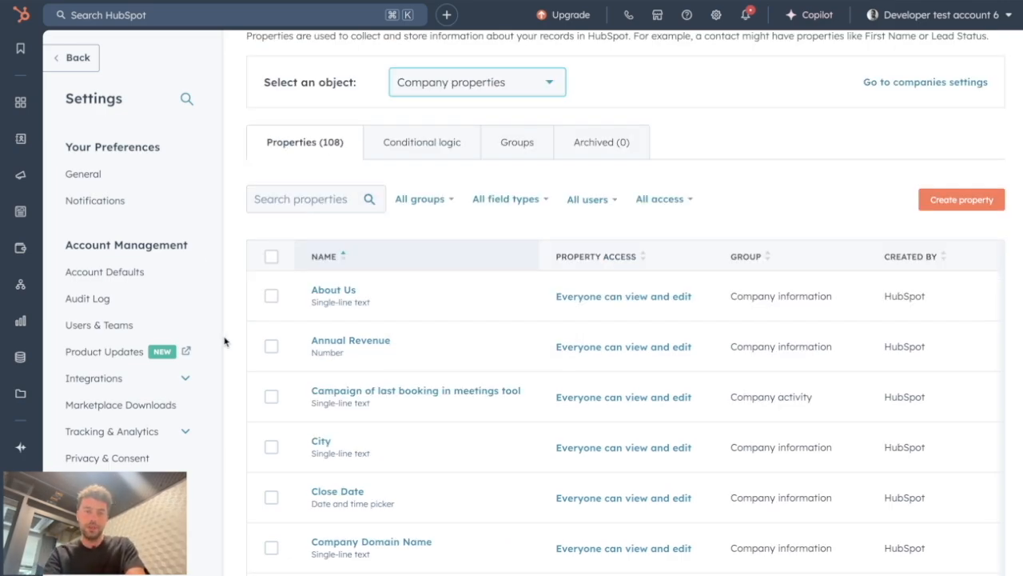
Step: Switch the property object back to Contact properties
{"action": "mouse_move", "coordinate": [322, 383]}
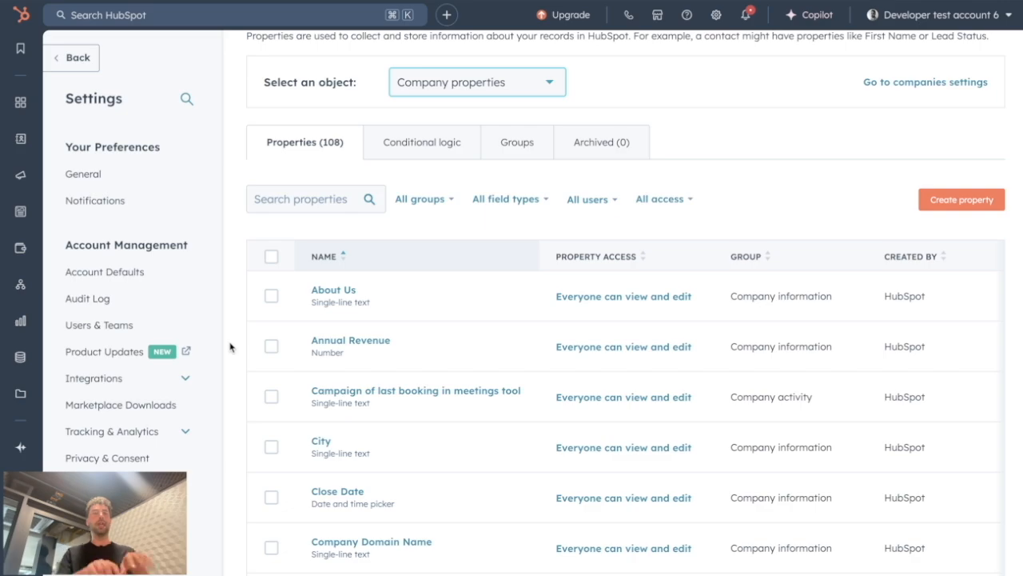
{"action": "left_click", "coordinate": [493, 81]}
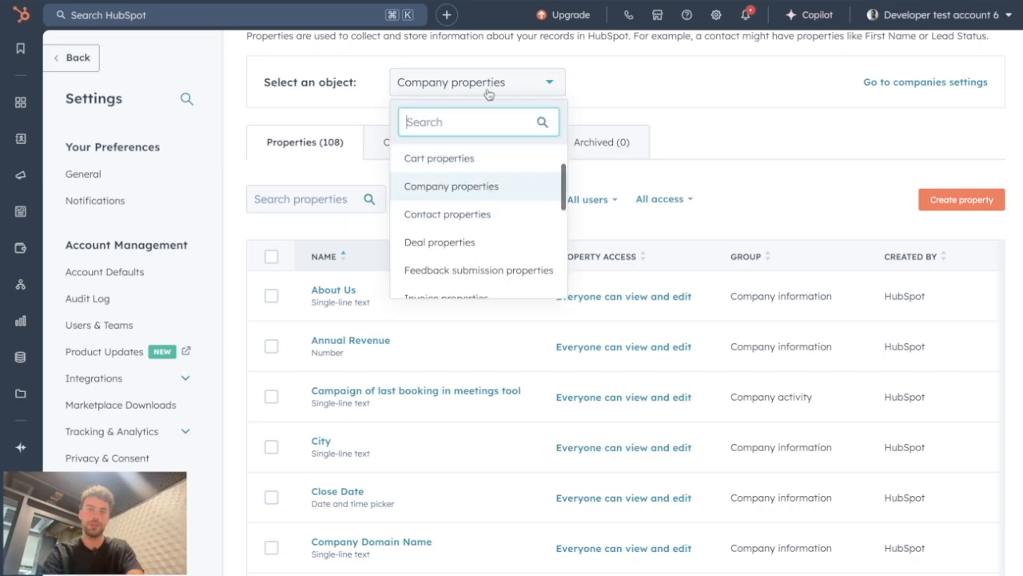
{"action": "left_click", "coordinate": [460, 213]}
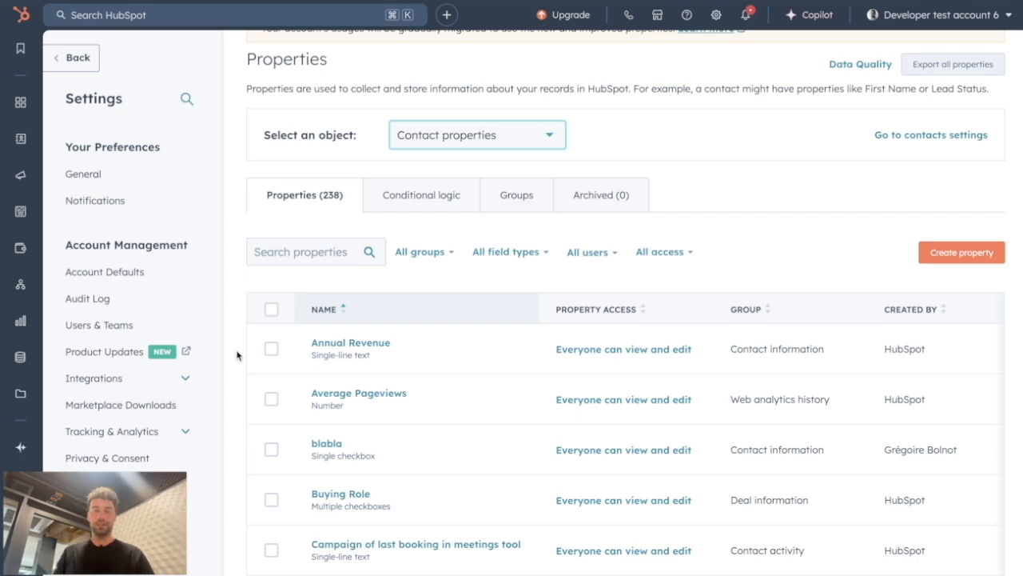
Step: Open Lists from the CRM navigation
{"action": "mouse_move", "coordinate": [20, 139]}
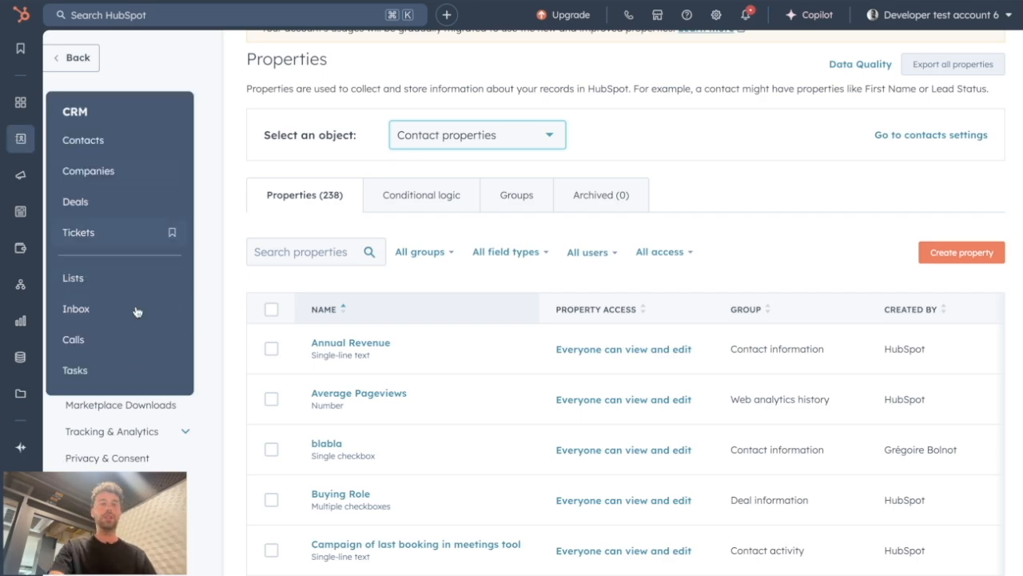
{"action": "left_click", "coordinate": [104, 277]}
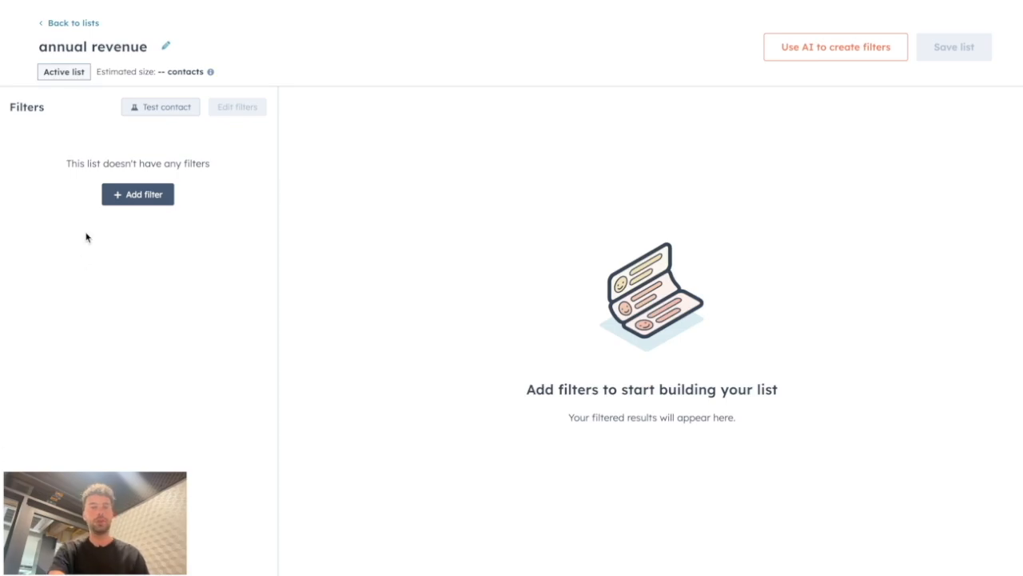
Step: Add a filter on the contact's Annual revenue property to the list
{"action": "left_click", "coordinate": [110, 194]}
{"action": "left_click", "coordinate": [328, 273]}
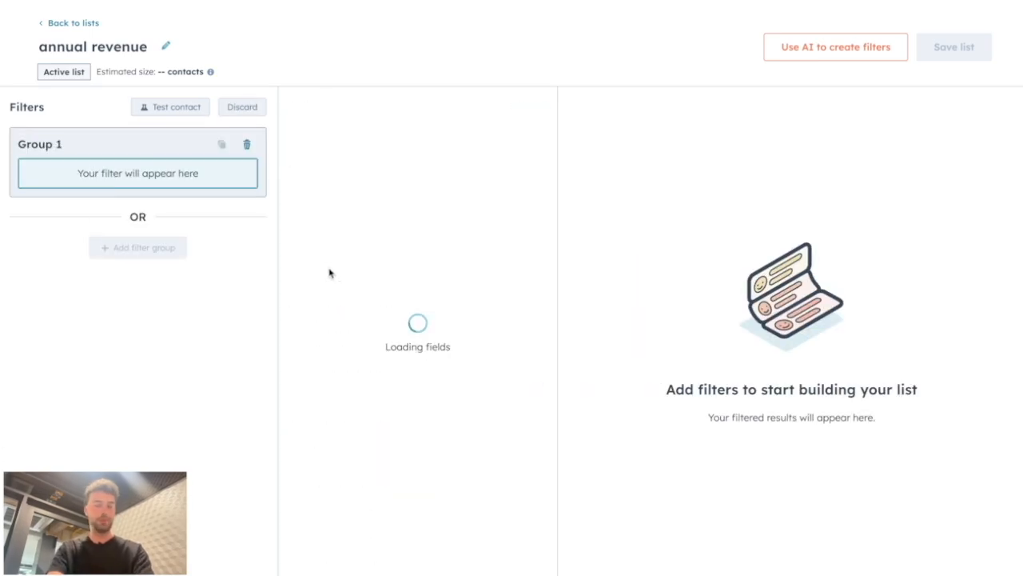
{"action": "type", "text": "annual"}
{"action": "left_click", "coordinate": [408, 314]}
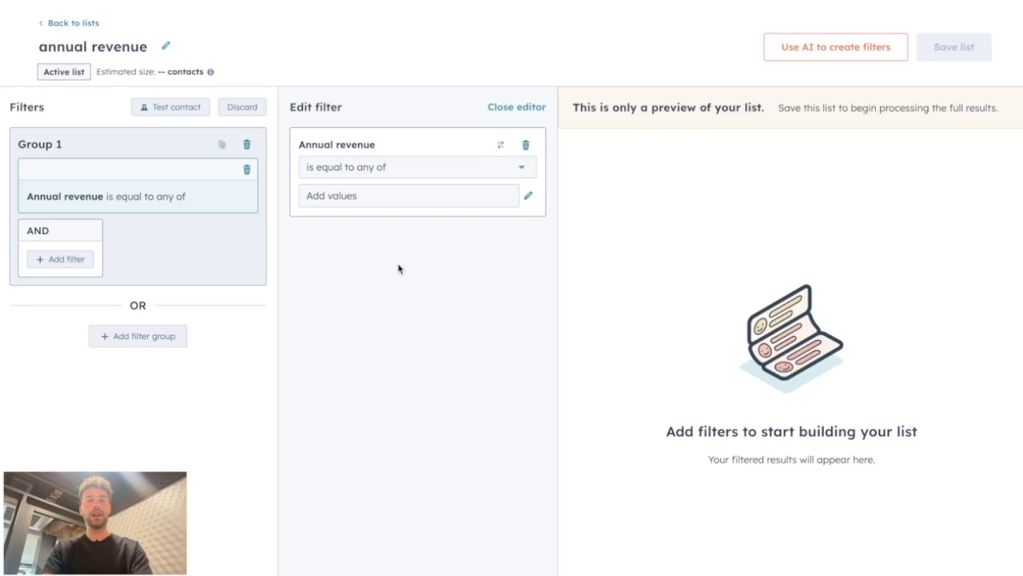
Step: Review the operator options available for the Annual revenue filter
{"action": "left_click", "coordinate": [394, 171]}
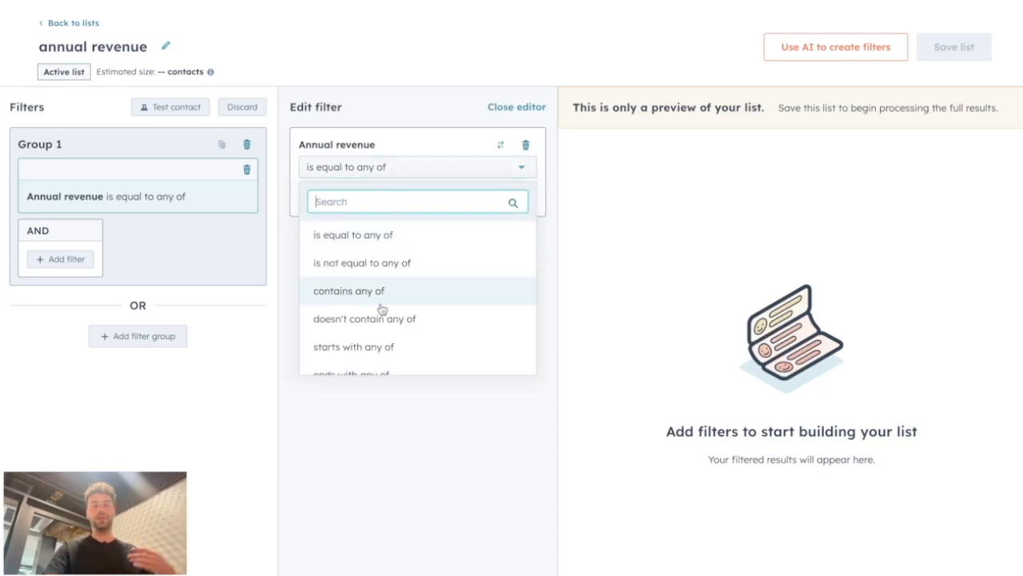
{"action": "scroll", "coordinate": [381, 309], "scroll_direction": "down", "scroll_amount": 2}
{"action": "scroll", "coordinate": [382, 309], "scroll_direction": "down", "scroll_amount": 3}
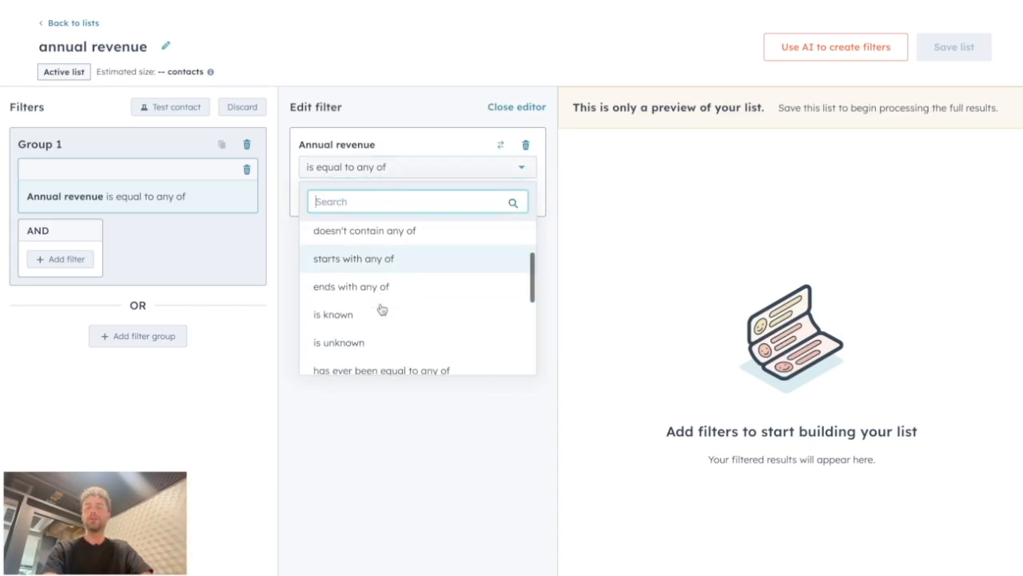
{"action": "scroll", "coordinate": [352, 252], "scroll_direction": "up", "scroll_amount": 4}
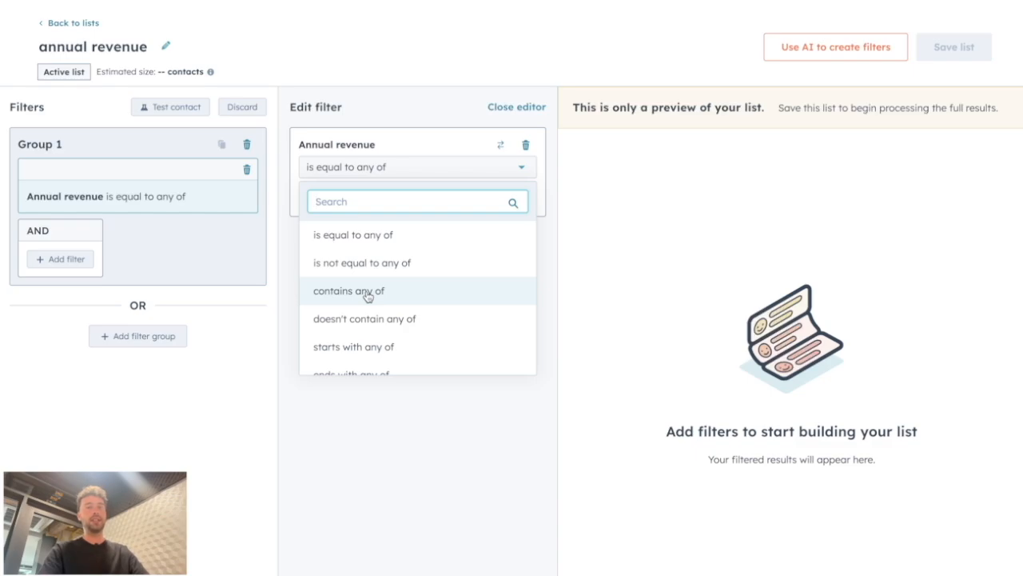
{"action": "scroll", "coordinate": [394, 347], "scroll_direction": "down", "scroll_amount": 2}
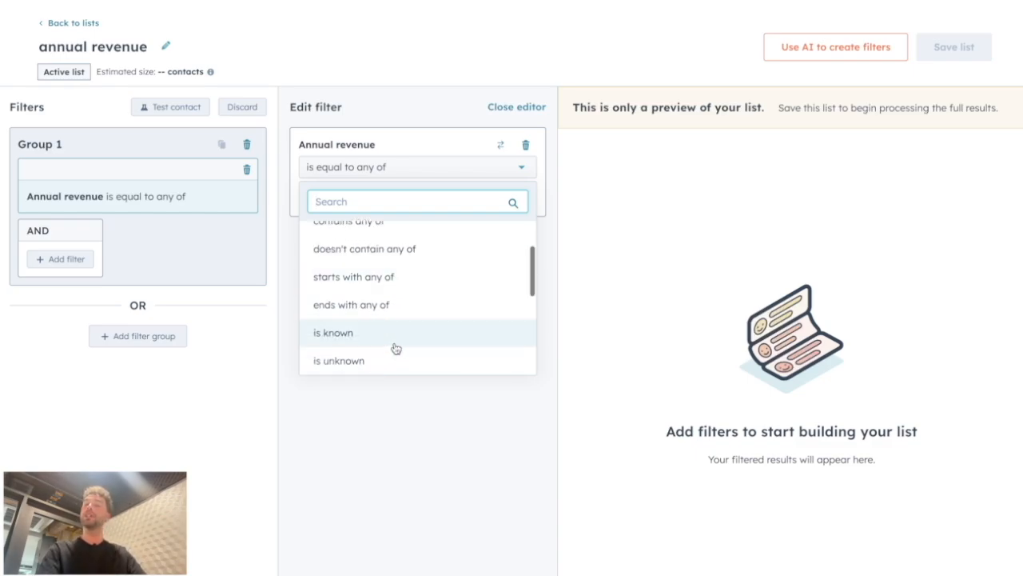
{"action": "left_click", "coordinate": [380, 469]}
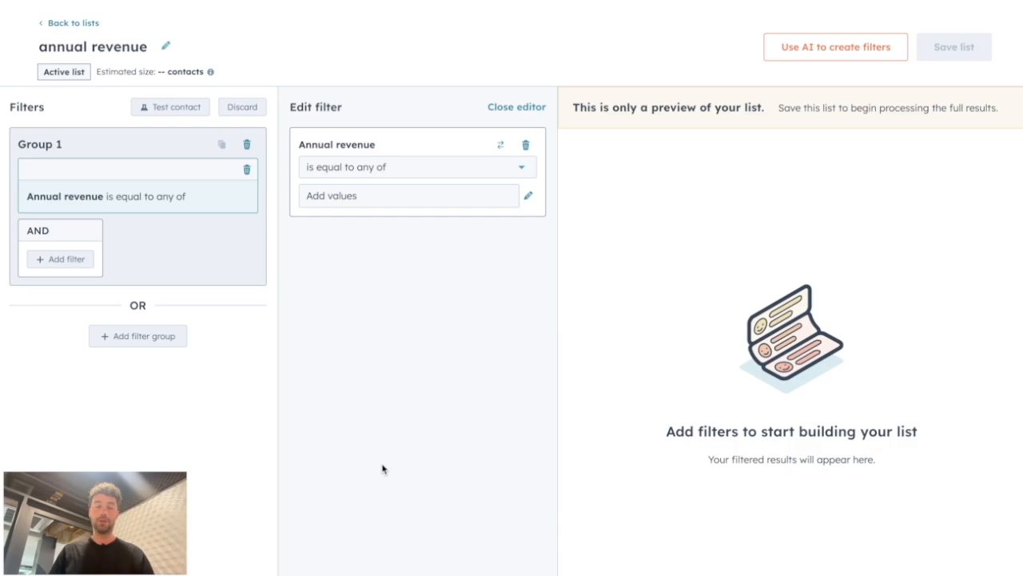
Step: Enter 100000 as the filter value, then delete the contact Annual revenue filter
{"action": "left_click", "coordinate": [344, 202]}
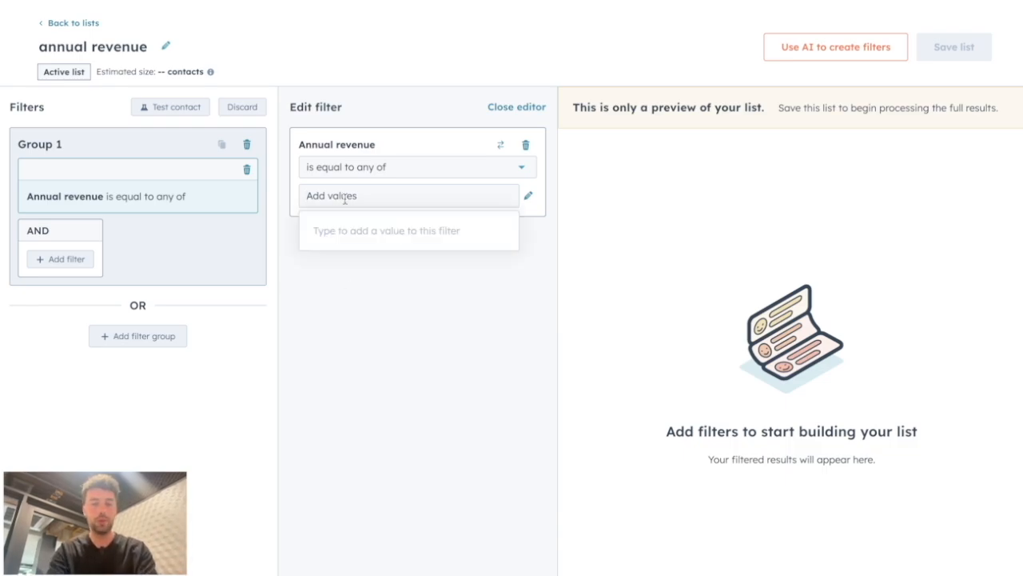
{"action": "type", "text": "100000 100001 100002"}
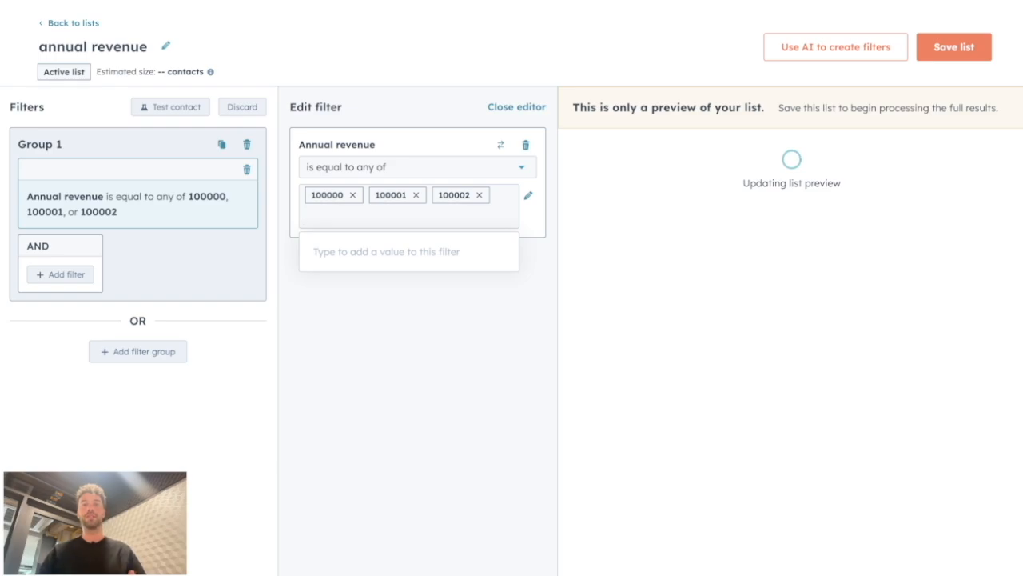
{"action": "left_click", "coordinate": [525, 146]}
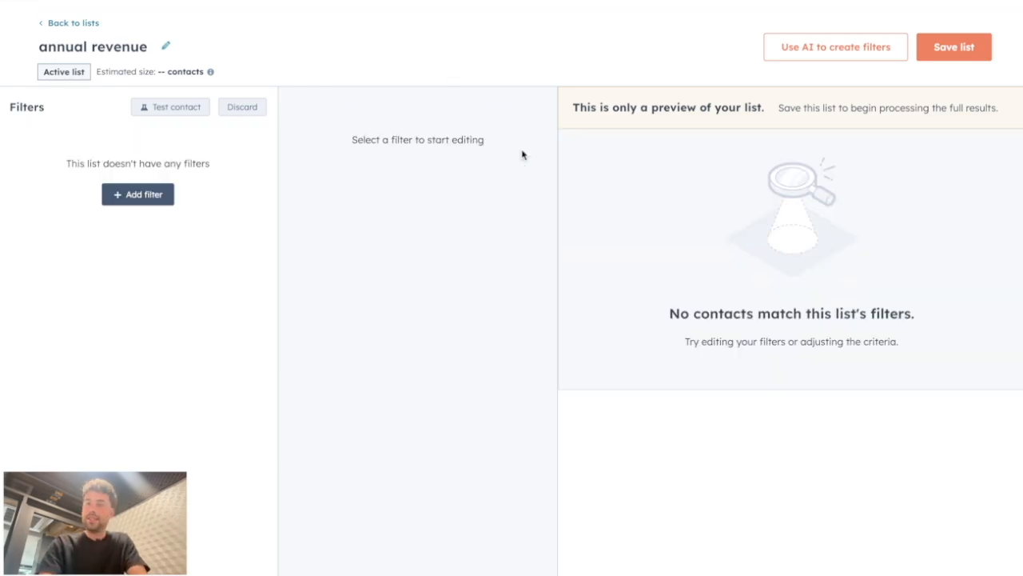
Step: Add a new filter on the associated company's Annual revenue property
{"action": "left_click", "coordinate": [147, 204]}
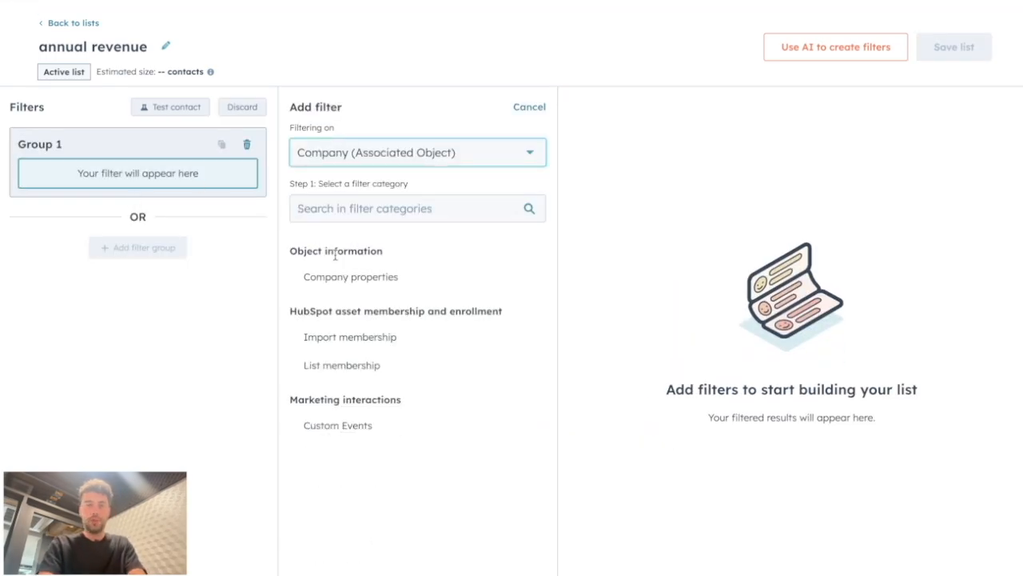
{"action": "left_click", "coordinate": [334, 289]}
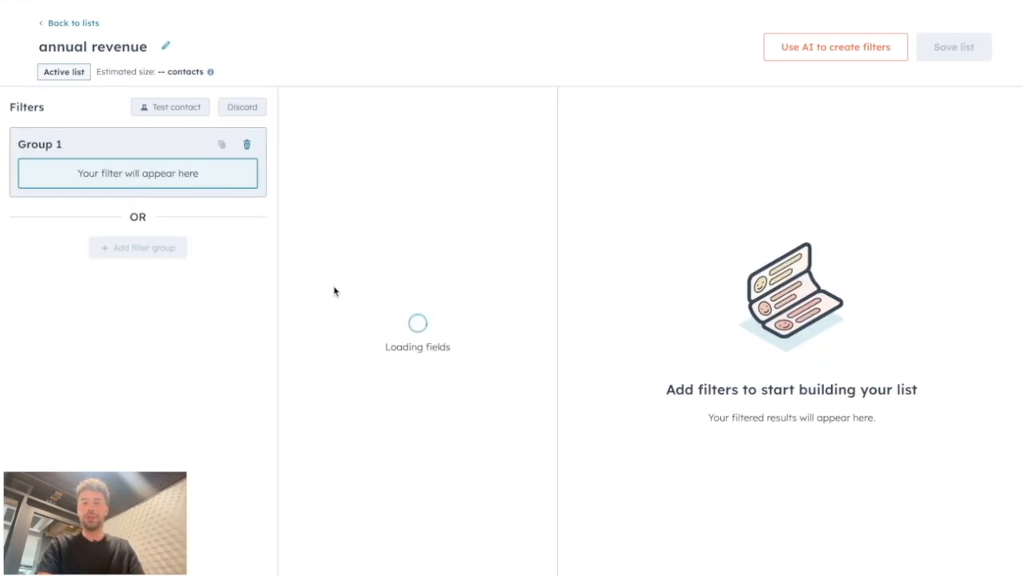
{"action": "type", "text": "an"}
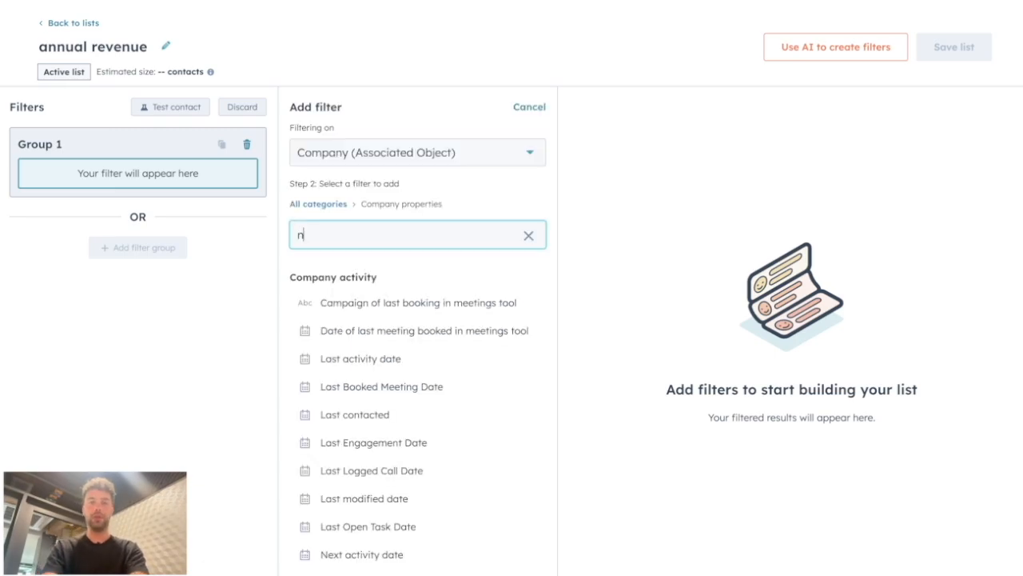
{"action": "type", "text": "nual"}
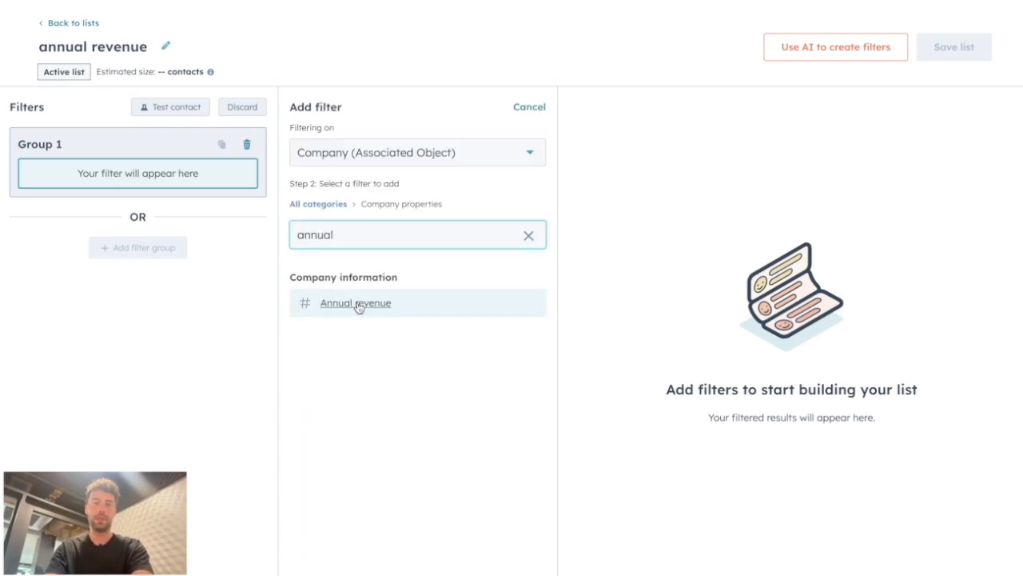
{"action": "left_click", "coordinate": [359, 301]}
Step: Set the Annual revenue filter to "is greater than" 100000
{"action": "left_click", "coordinate": [347, 168]}
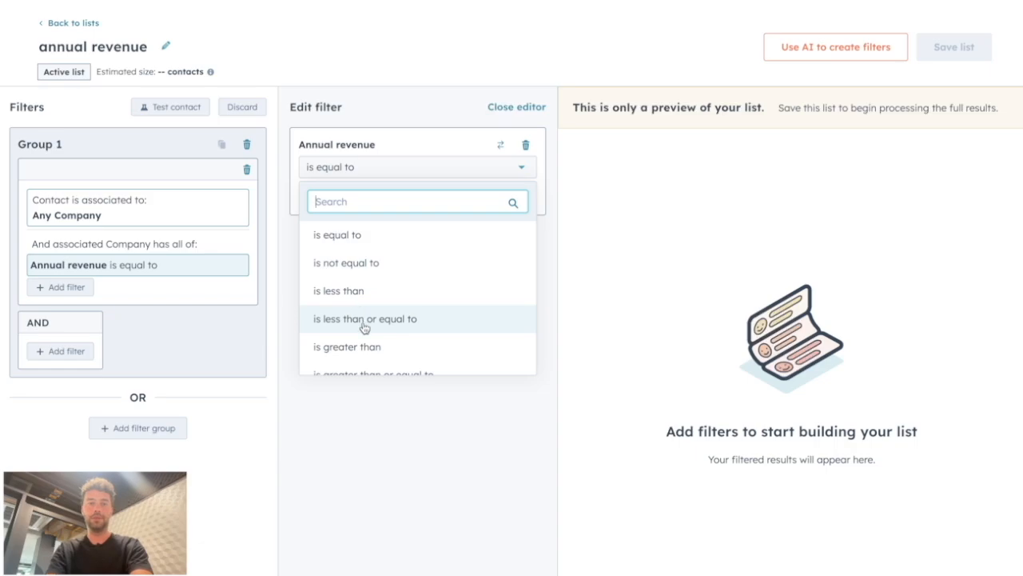
{"action": "left_click", "coordinate": [364, 347]}
{"action": "left_click", "coordinate": [354, 196]}
{"action": "type", "text": "1000000"}
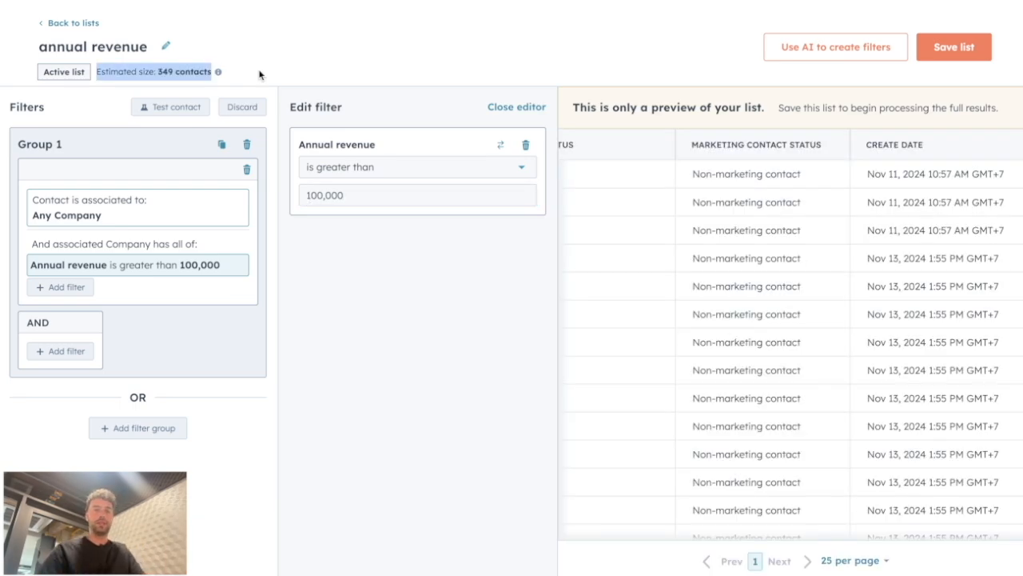
Step: Check the list's estimated size in contacts
{"action": "left_click", "coordinate": [181, 71]}
{"action": "left_click_drag", "start_coordinate": [158, 71], "coordinate": [231, 71]}
{"action": "left_click", "coordinate": [328, 81]}
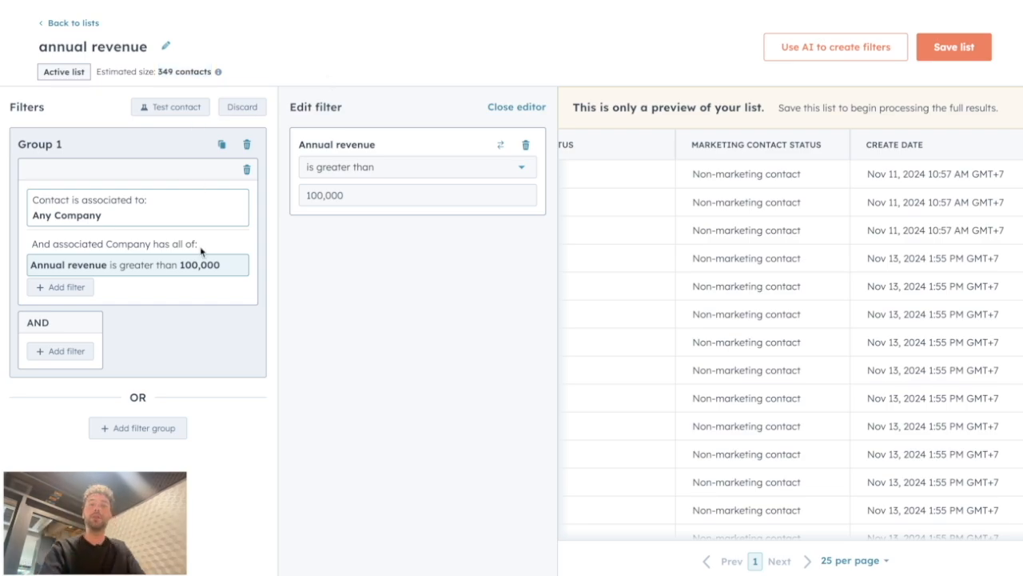
{"action": "left_click_drag", "start_coordinate": [53, 243], "coordinate": [205, 254]}
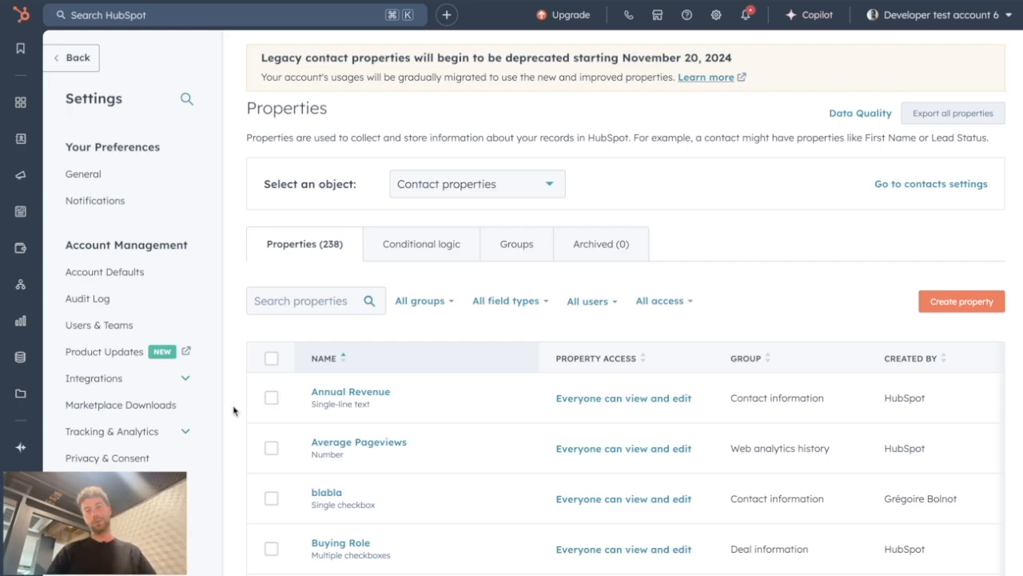
Step: Search the contact properties for country
{"action": "left_click", "coordinate": [293, 297]}
{"action": "type", "text": "country"}
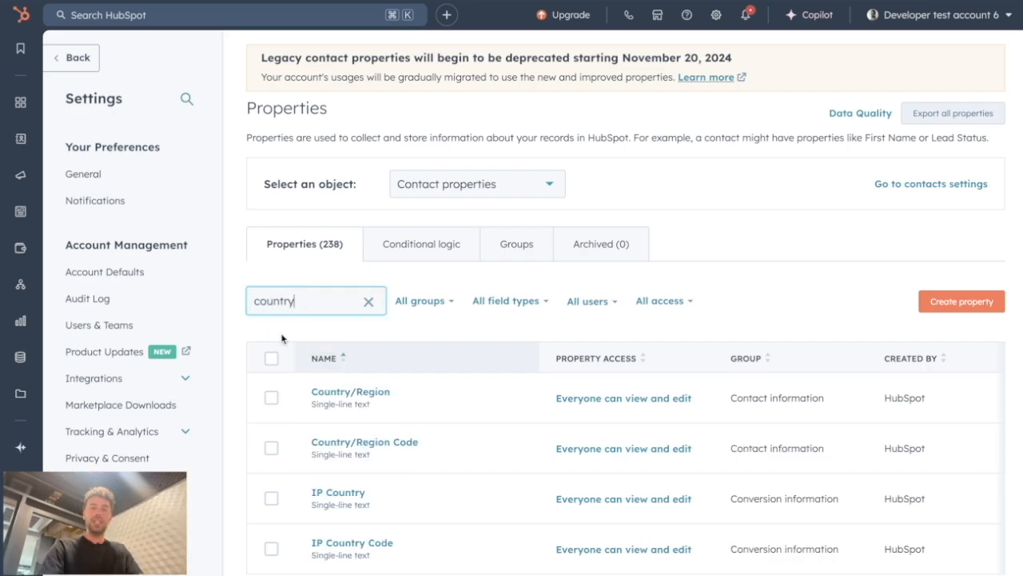
{"action": "scroll", "coordinate": [280, 339], "scroll_direction": "down", "scroll_amount": 1}
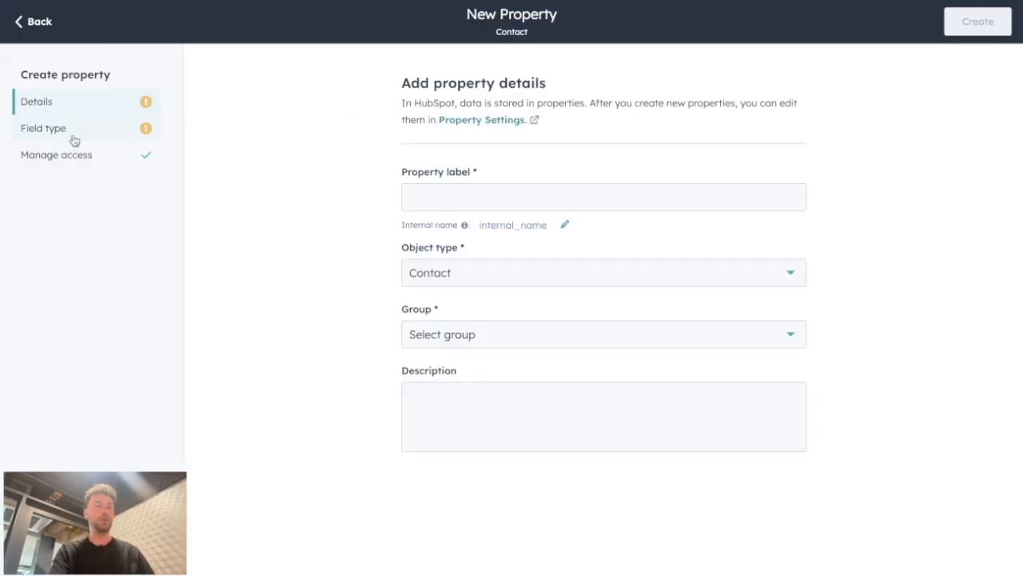
Step: Start a new contact property labelled "Country Dropdown" in the Contact information group
{"action": "left_click", "coordinate": [60, 145]}
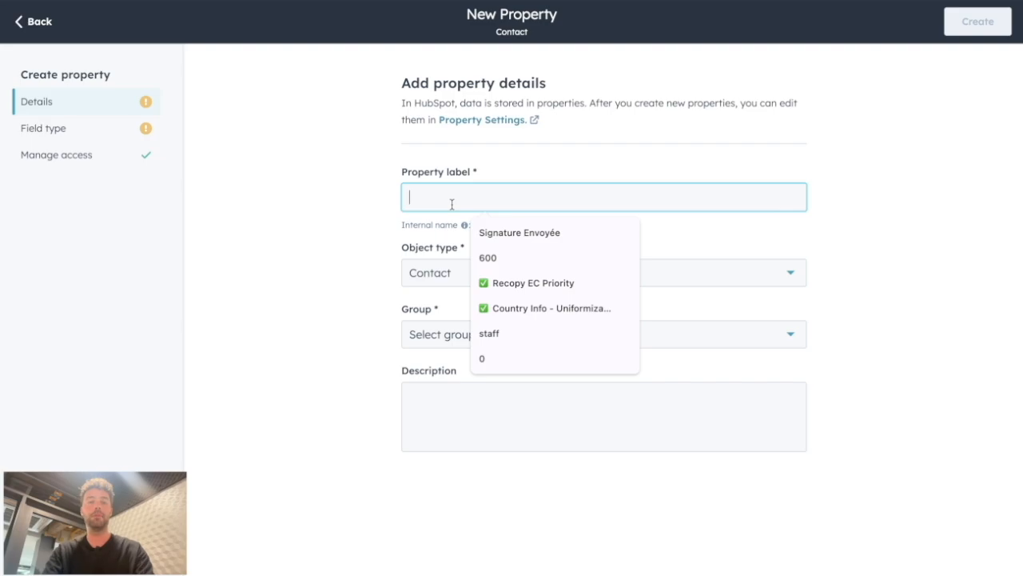
{"action": "type", "text": "Country Dropdow"}
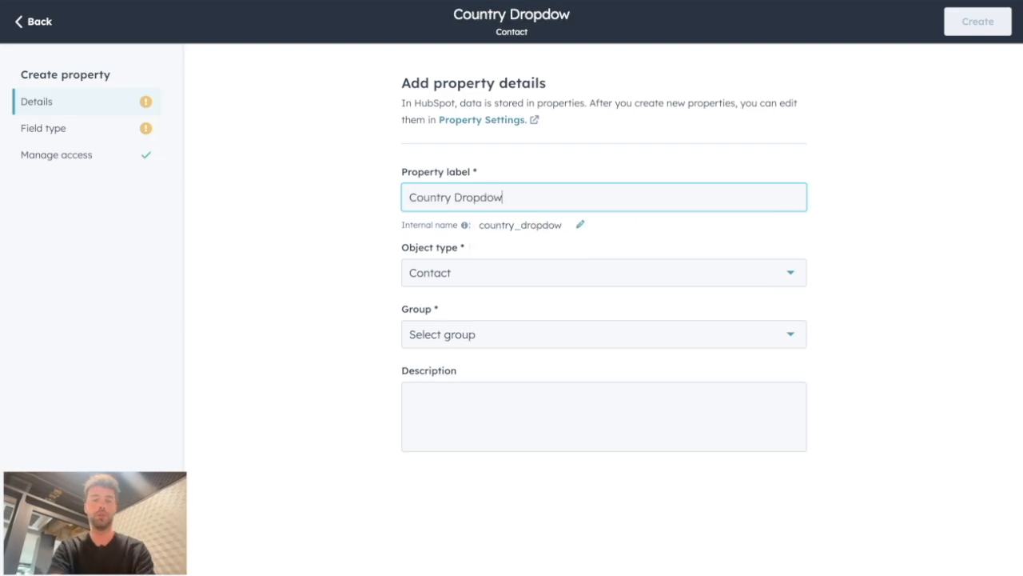
{"action": "type", "text": "n"}
{"action": "left_click", "coordinate": [495, 334]}
{"action": "left_click", "coordinate": [469, 466]}
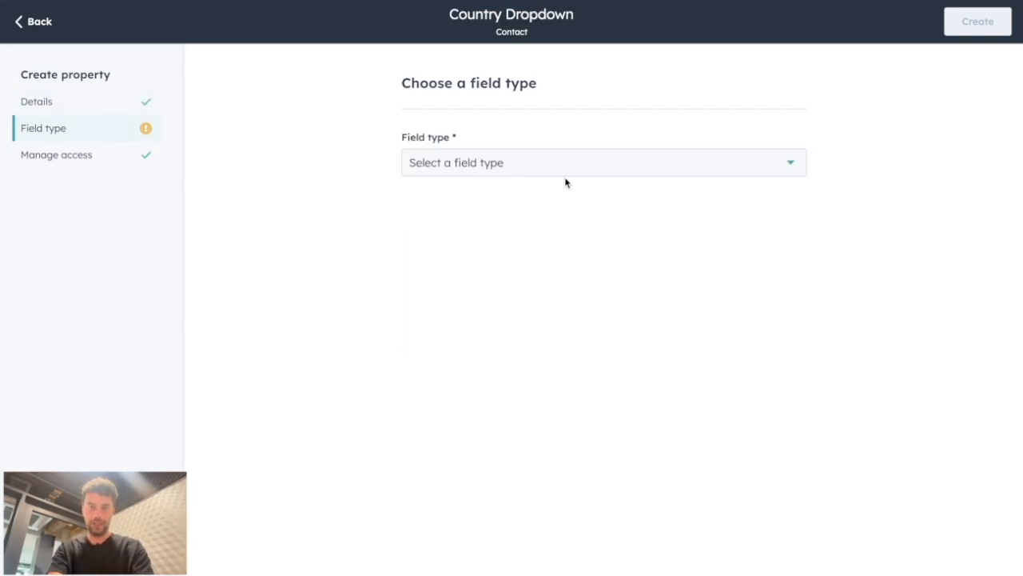
Step: Set the new property's field type to Dropdown select
{"action": "left_click", "coordinate": [563, 171]}
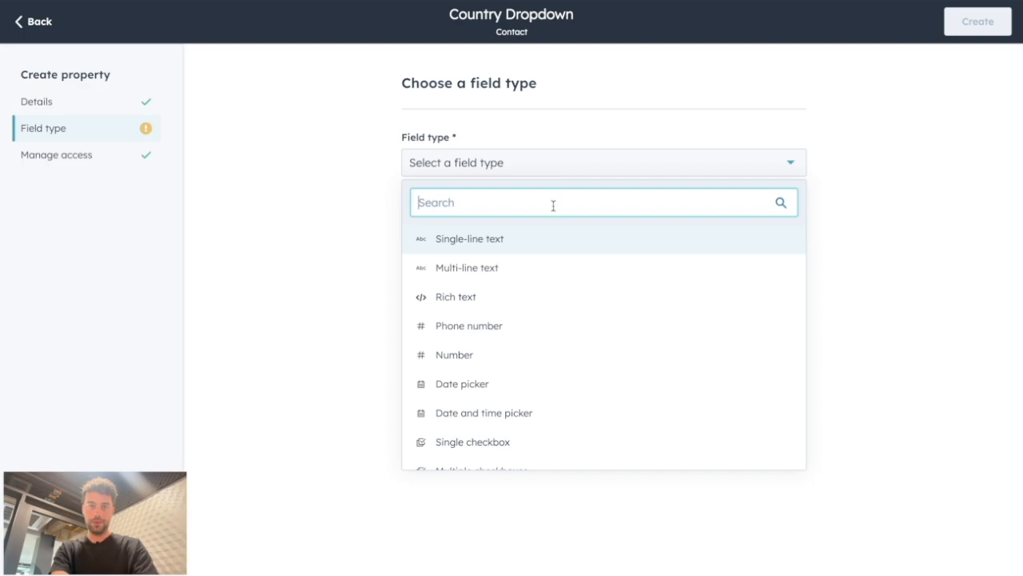
{"action": "scroll", "coordinate": [512, 393], "scroll_direction": "down", "scroll_amount": 2}
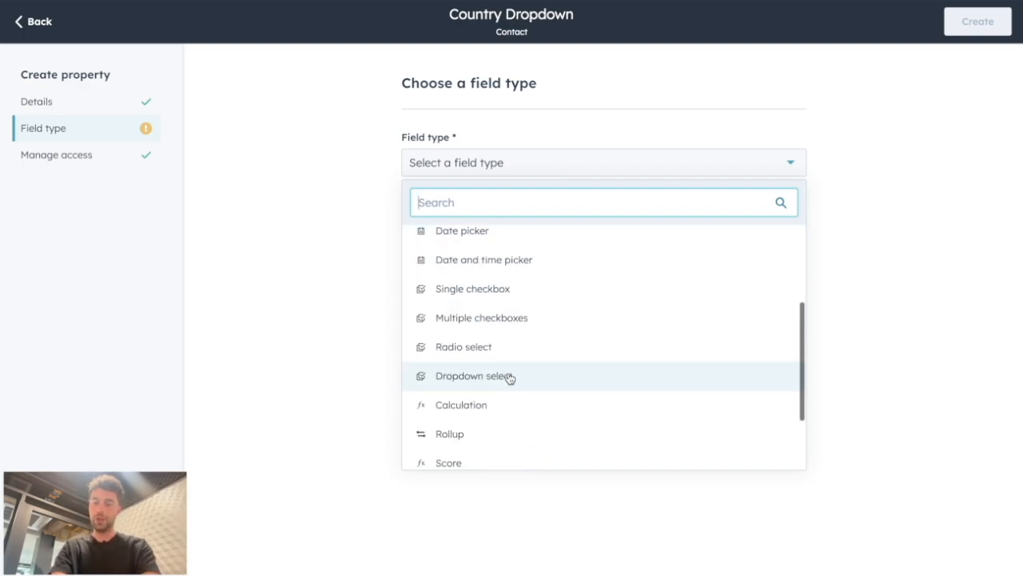
{"action": "left_click", "coordinate": [510, 377]}
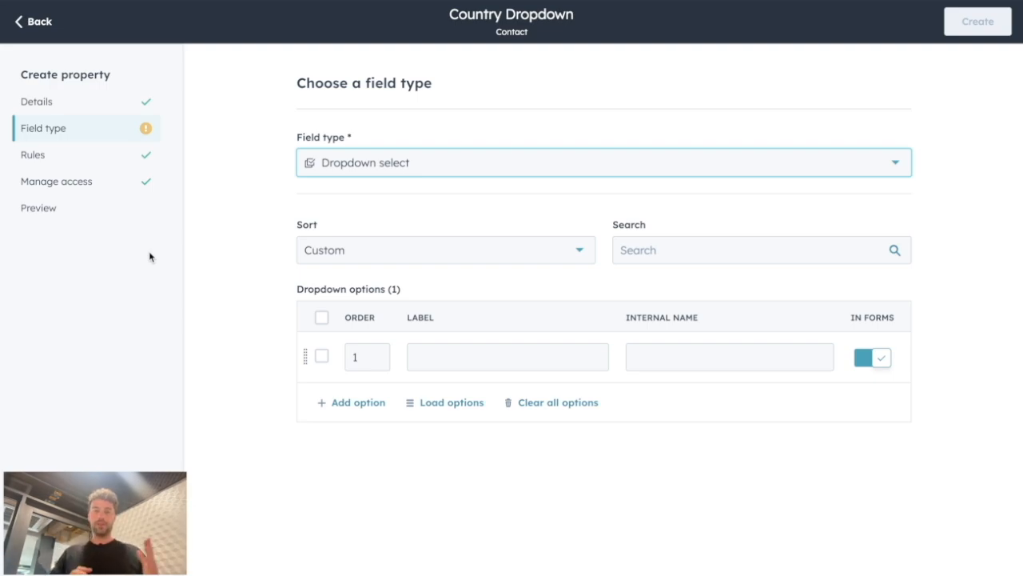
Step: Load a preset list of countries as the dropdown options
{"action": "left_click", "coordinate": [452, 404]}
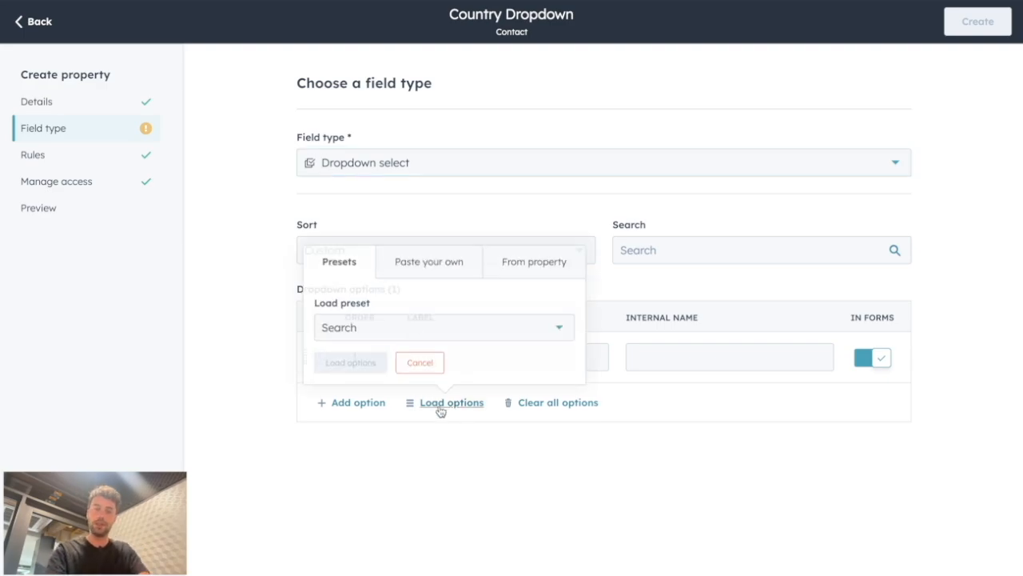
{"action": "left_click", "coordinate": [418, 327]}
{"action": "left_click", "coordinate": [402, 457]}
{"action": "left_click", "coordinate": [347, 361]}
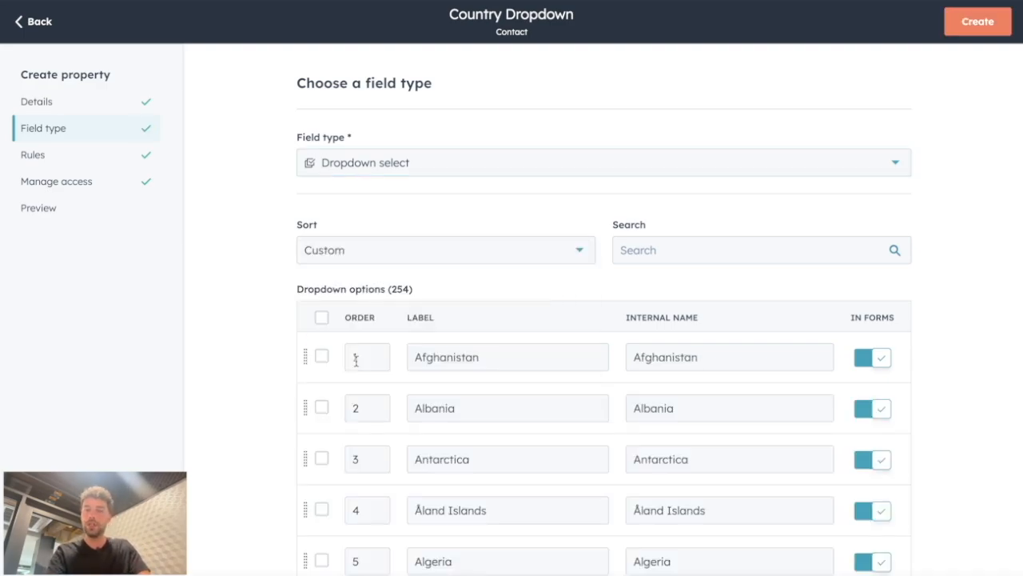
Step: Create the Country Dropdown property
{"action": "scroll", "coordinate": [557, 386], "scroll_direction": "down", "scroll_amount": 5}
{"action": "scroll", "coordinate": [558, 386], "scroll_direction": "up", "scroll_amount": 5}
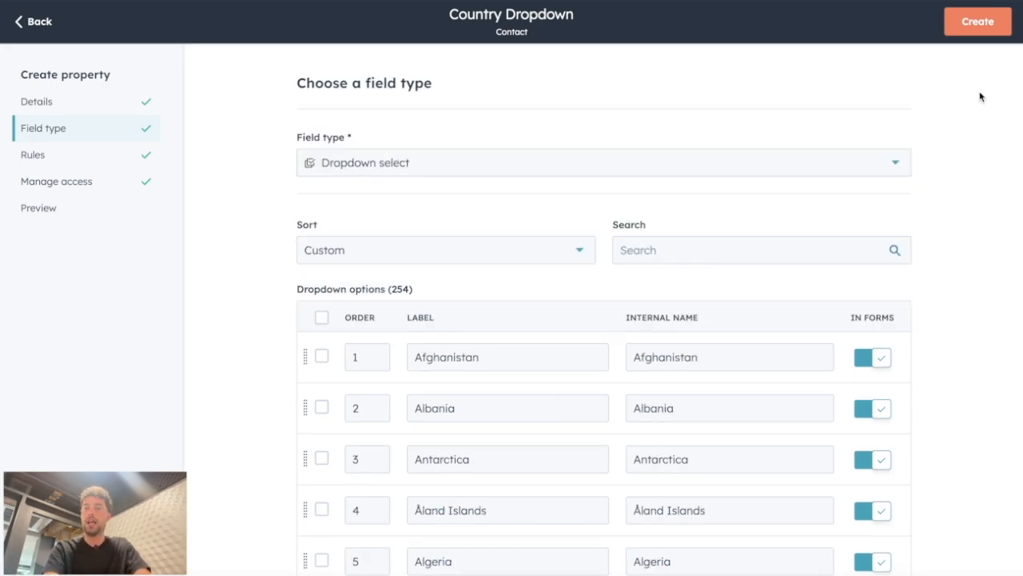
{"action": "scroll", "coordinate": [555, 388], "scroll_direction": "down", "scroll_amount": 5}
{"action": "scroll", "coordinate": [555, 388], "scroll_direction": "up", "scroll_amount": 5}
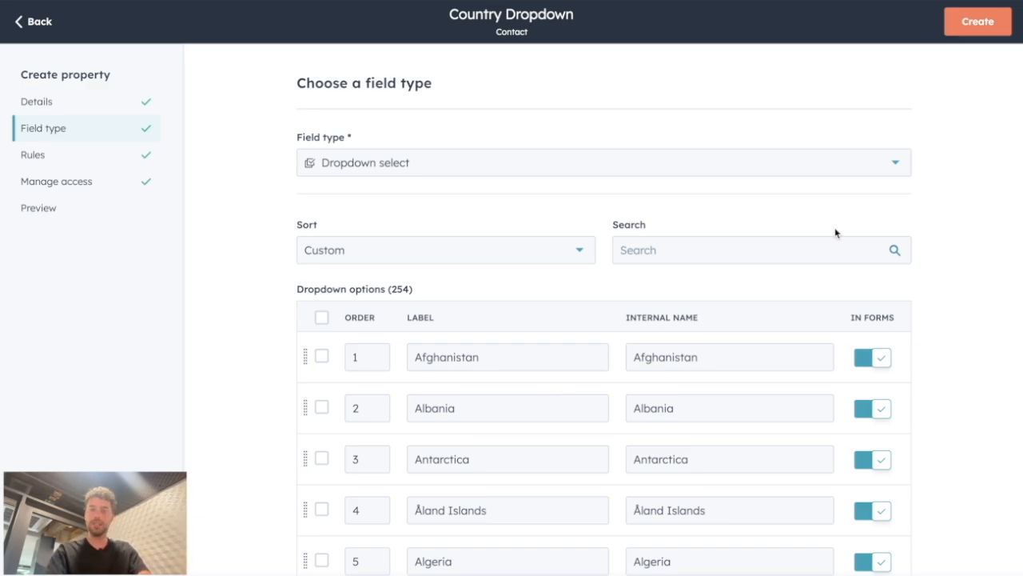
{"action": "left_click", "coordinate": [974, 28]}
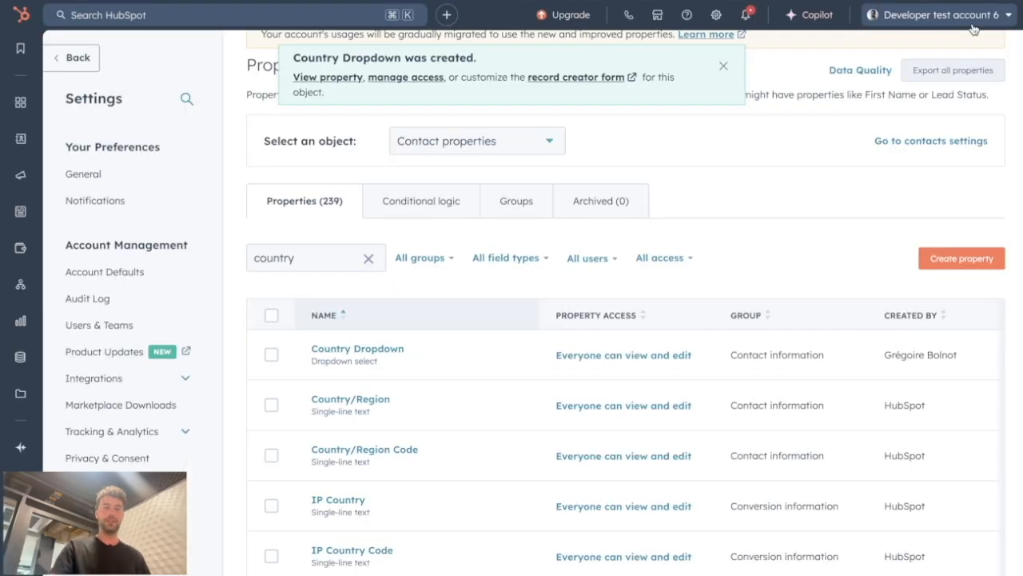
Step: Start a new contact-based active list named "UK country"
{"action": "mouse_move", "coordinate": [20, 138]}
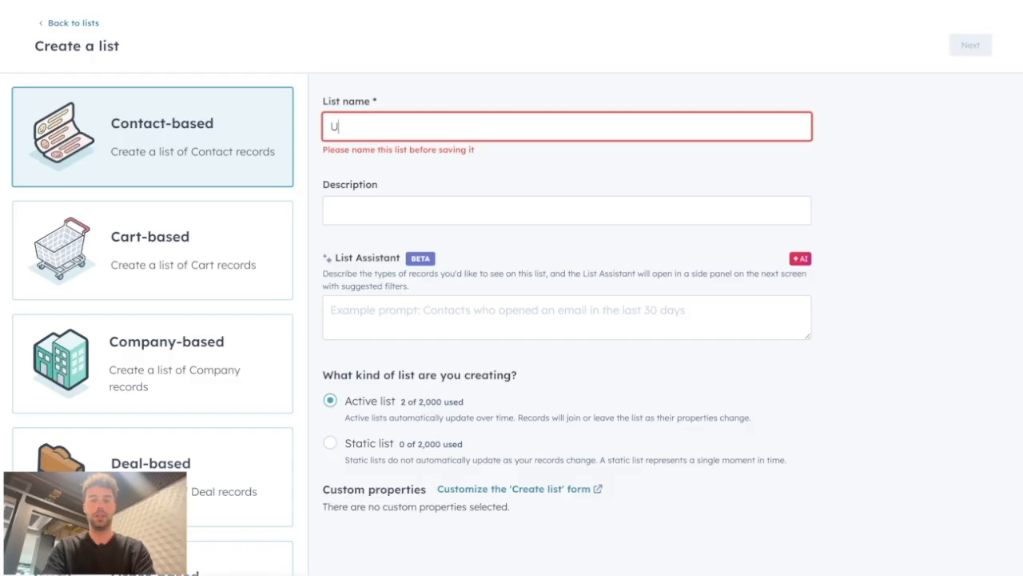
{"action": "type", "text": "K country"}
{"action": "left_click", "coordinate": [941, 100]}
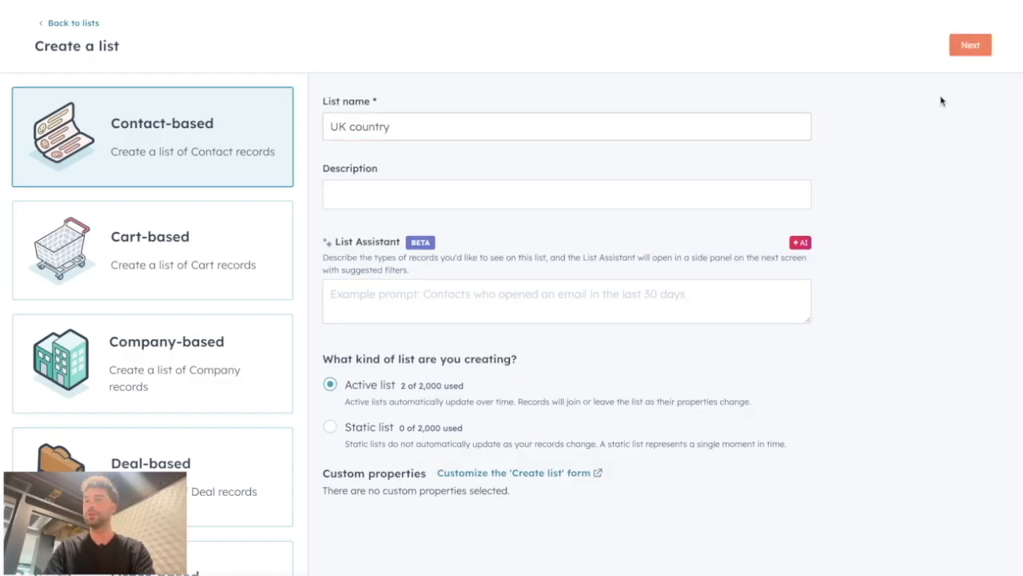
{"action": "left_click", "coordinate": [982, 44]}
Step: Add a Country/Region contact property filter to the list's first group
{"action": "left_click", "coordinate": [163, 200]}
{"action": "left_click", "coordinate": [306, 279]}
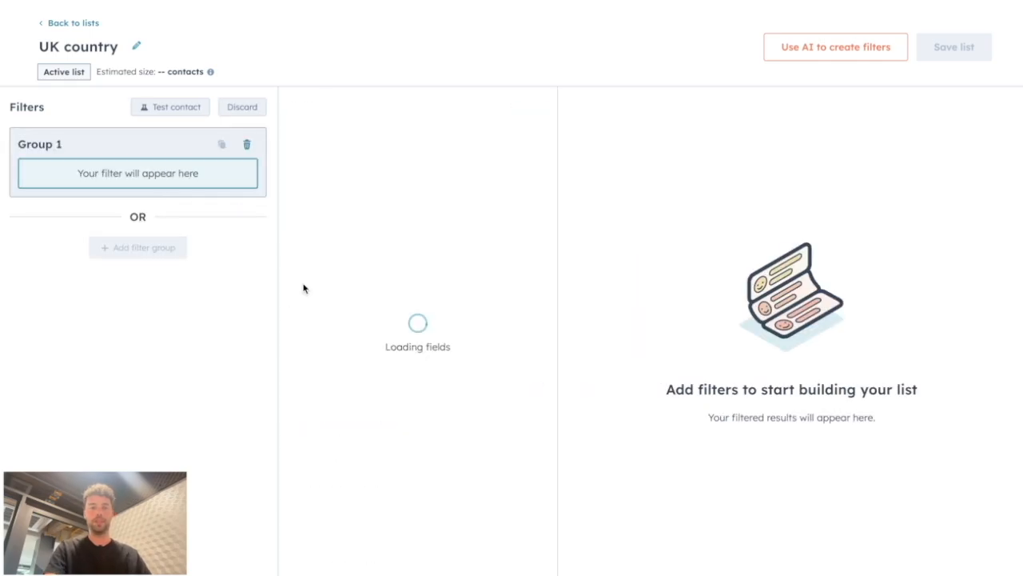
{"action": "type", "text": "country"}
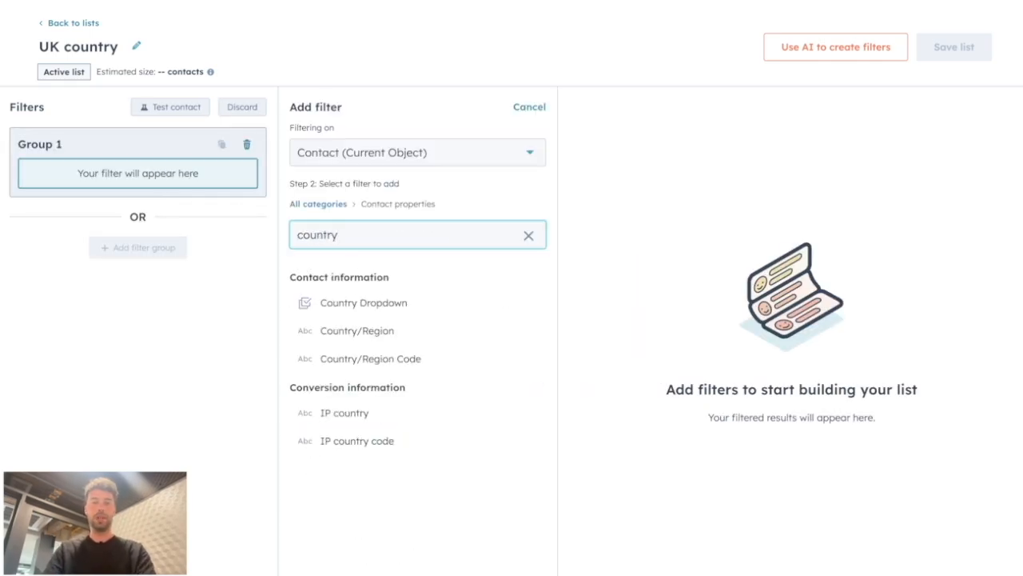
{"action": "left_click", "coordinate": [434, 330]}
{"action": "left_click", "coordinate": [376, 198]}
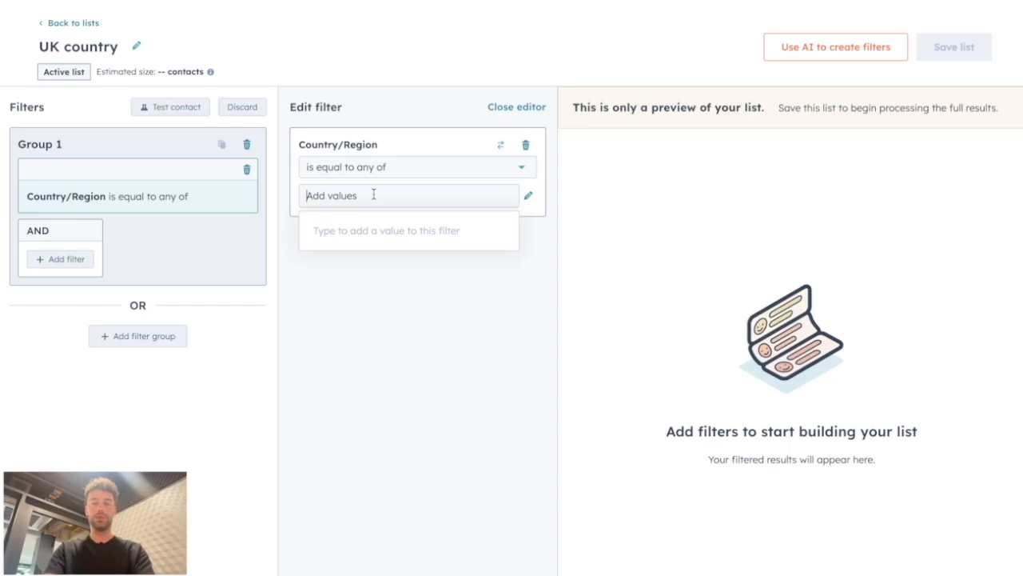
Step: Set Country/Region to equal any of UK, England, United Kingdom, Great Britain, or U.K
{"action": "type", "text": "UK"}
{"action": "key", "text": "Return"}
{"action": "type", "text": "England"}
{"action": "key", "text": "Return"}
{"action": "type", "text": "United Kingdom"}
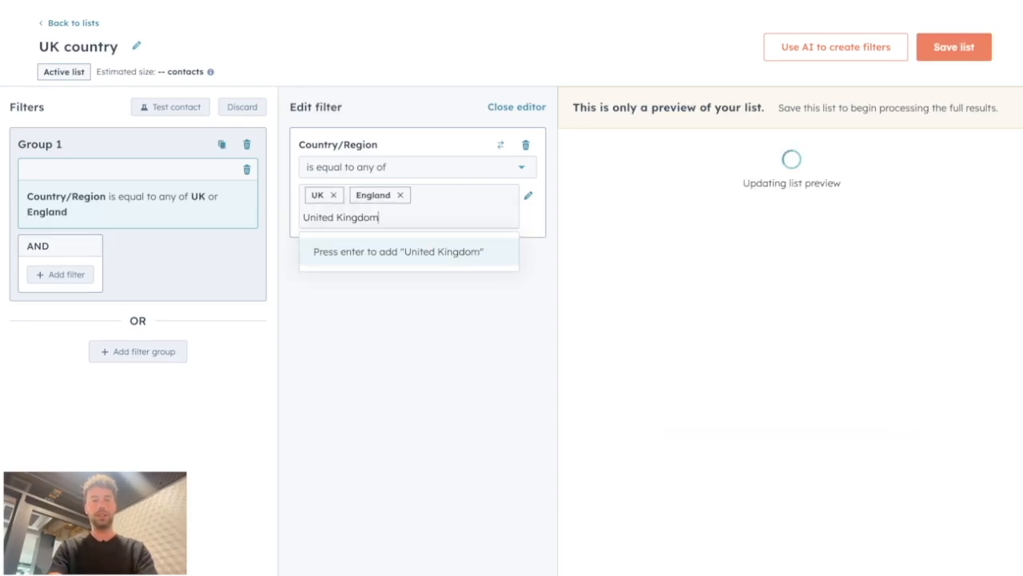
{"action": "key", "text": "Return"}
{"action": "type", "text": "Great Britain"}
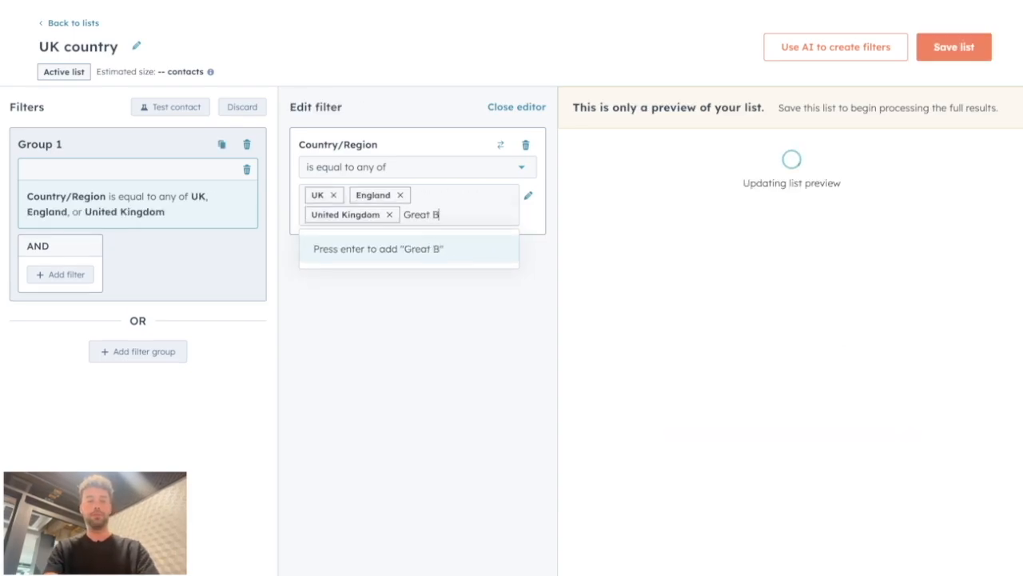
{"action": "key", "text": "Return"}
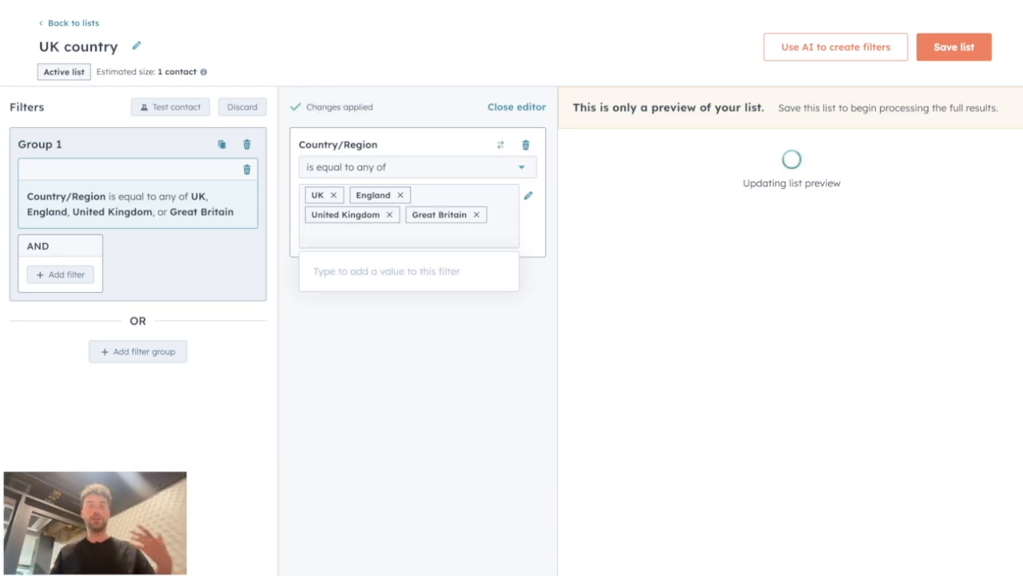
{"action": "type", "text": "U.K."}
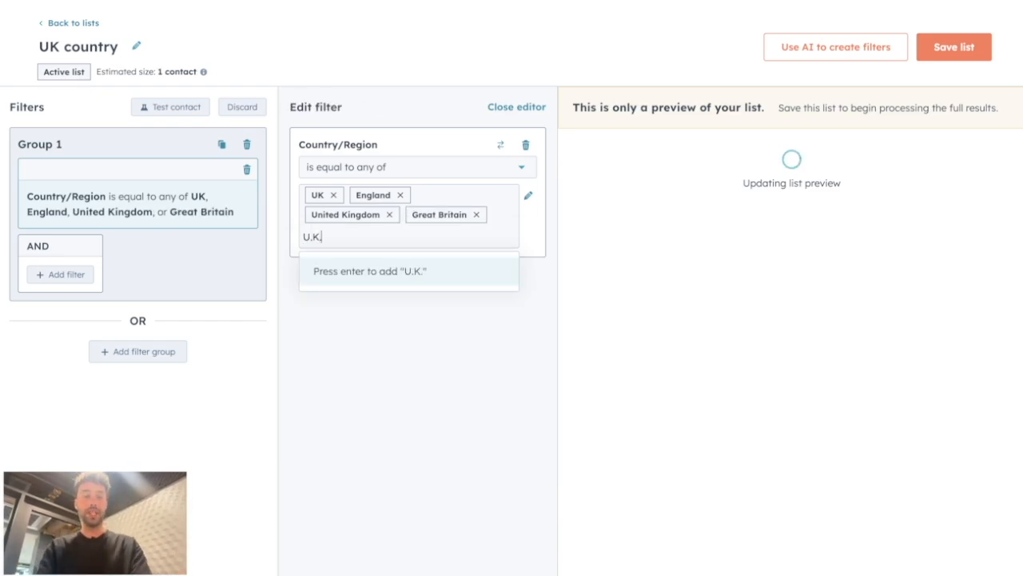
{"action": "key", "text": "Return"}
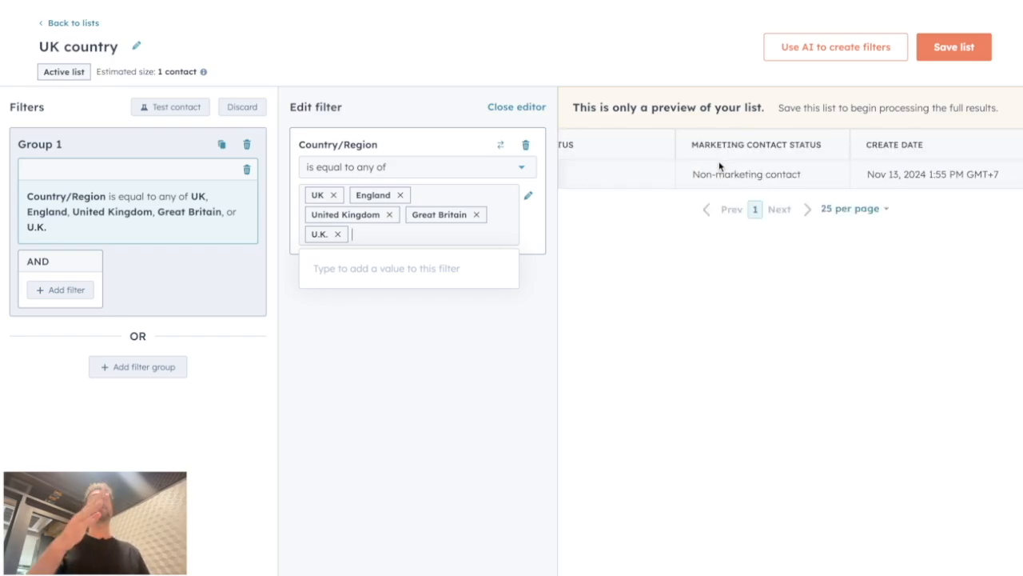
Step: Add a second filter group with Country Dropdown is any of United Kingdom
{"action": "left_click", "coordinate": [184, 366]}
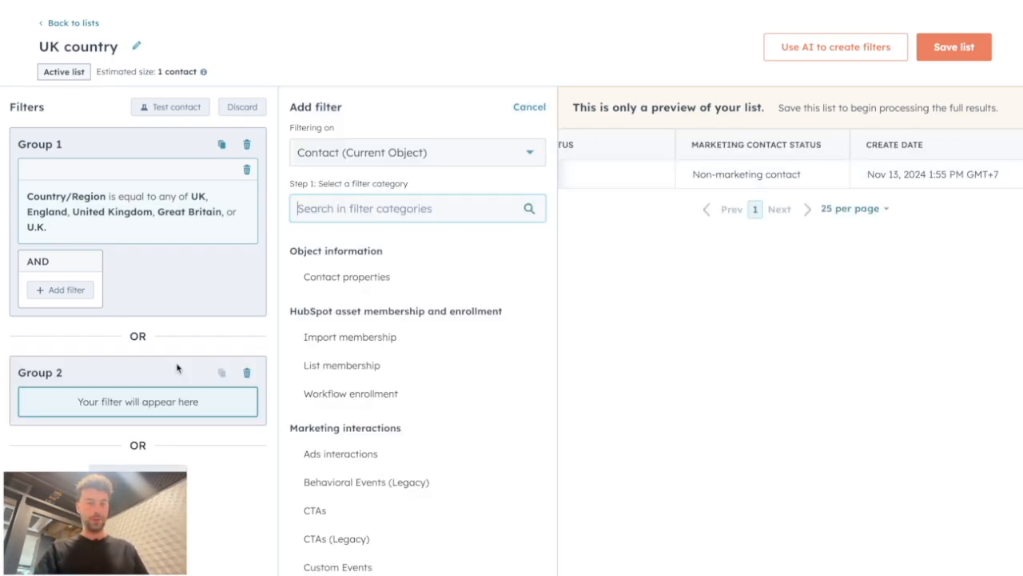
{"action": "left_click", "coordinate": [359, 280]}
{"action": "type", "text": "country"}
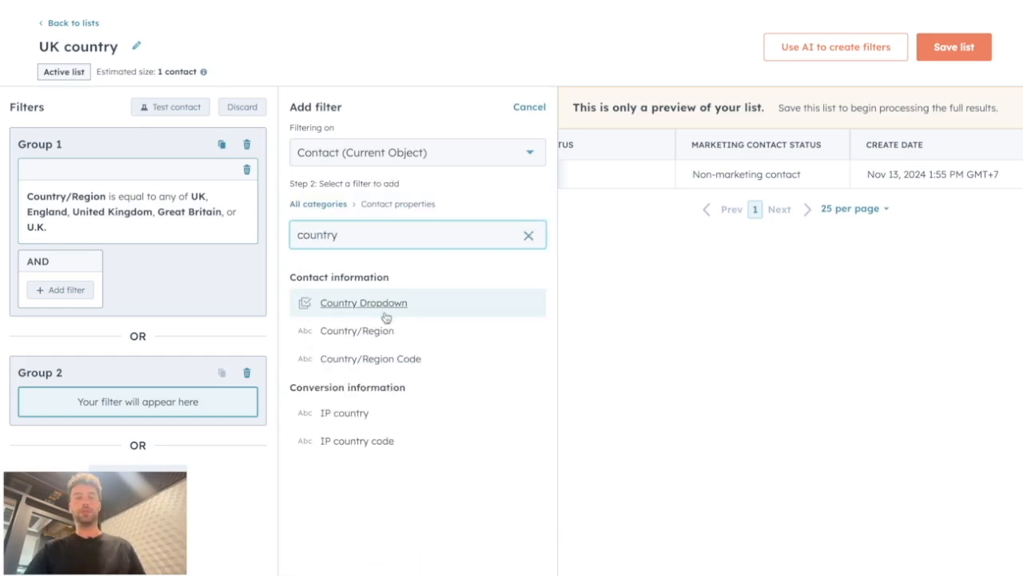
{"action": "left_click", "coordinate": [391, 304]}
{"action": "left_click", "coordinate": [354, 196]}
{"action": "type", "text": "uni"}
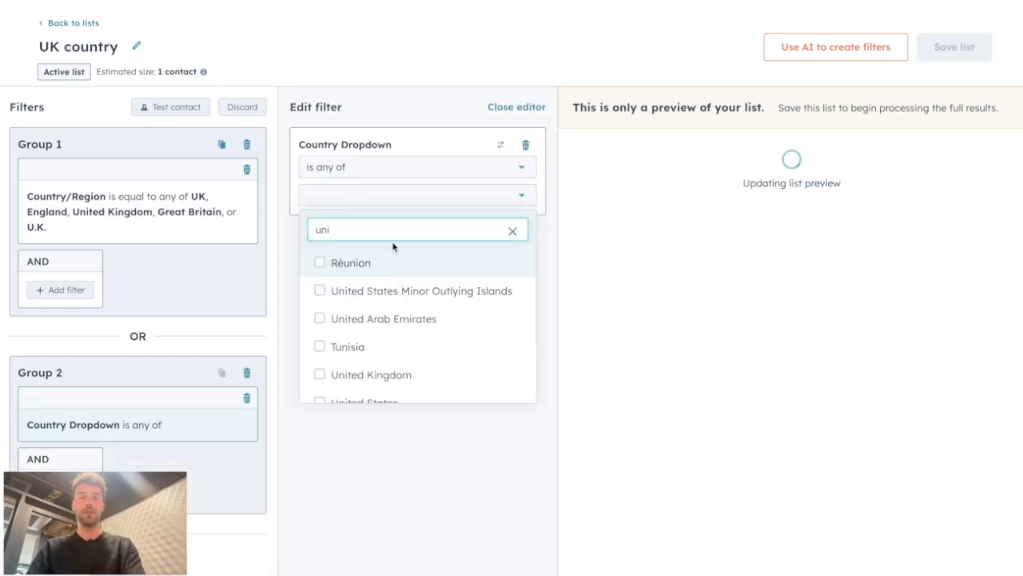
{"action": "left_click", "coordinate": [371, 374]}
Step: Delete the first filter group containing the Country/Region filter
{"action": "left_click", "coordinate": [246, 144]}
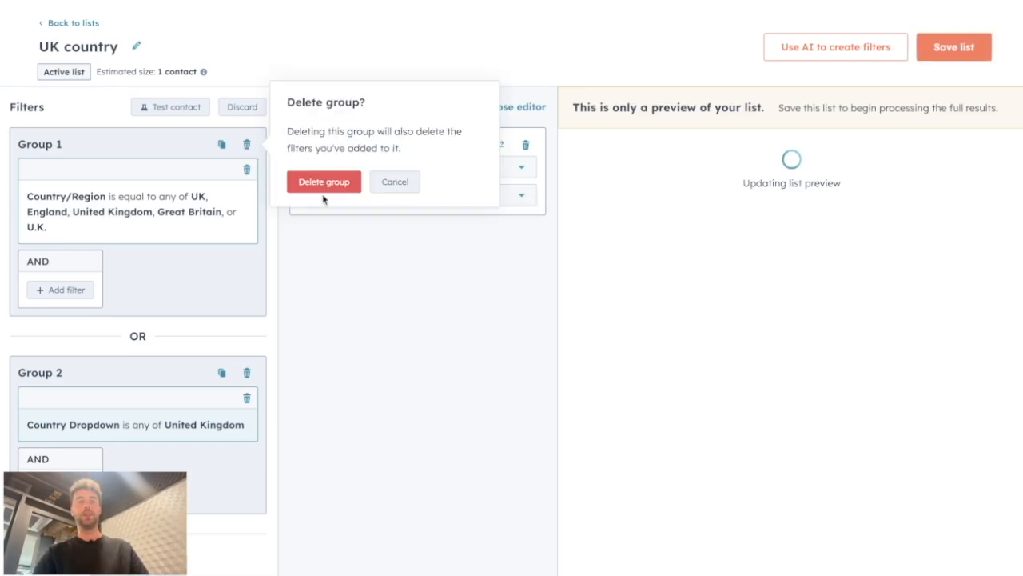
{"action": "left_click", "coordinate": [319, 179]}
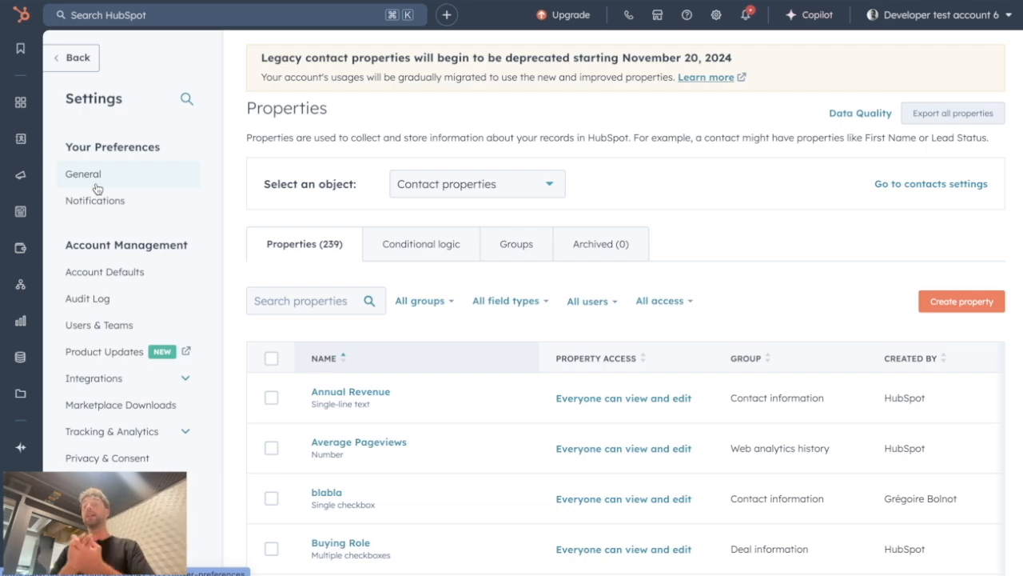
Step: Search contact properties for lead status and open the Lead Status property's field type settings
{"action": "left_click", "coordinate": [307, 301]}
{"action": "type", "text": "le"}
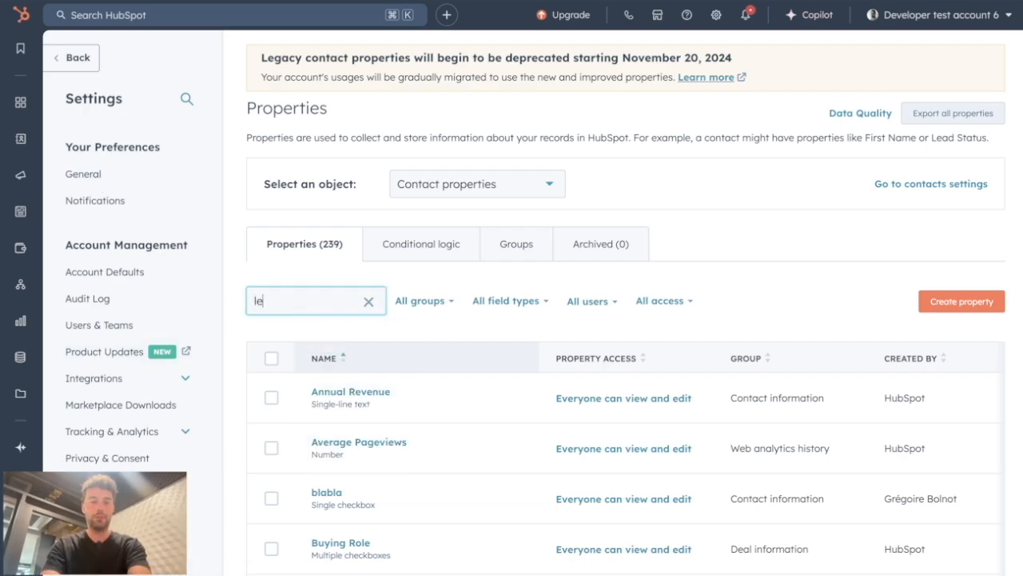
{"action": "type", "text": "ad st"}
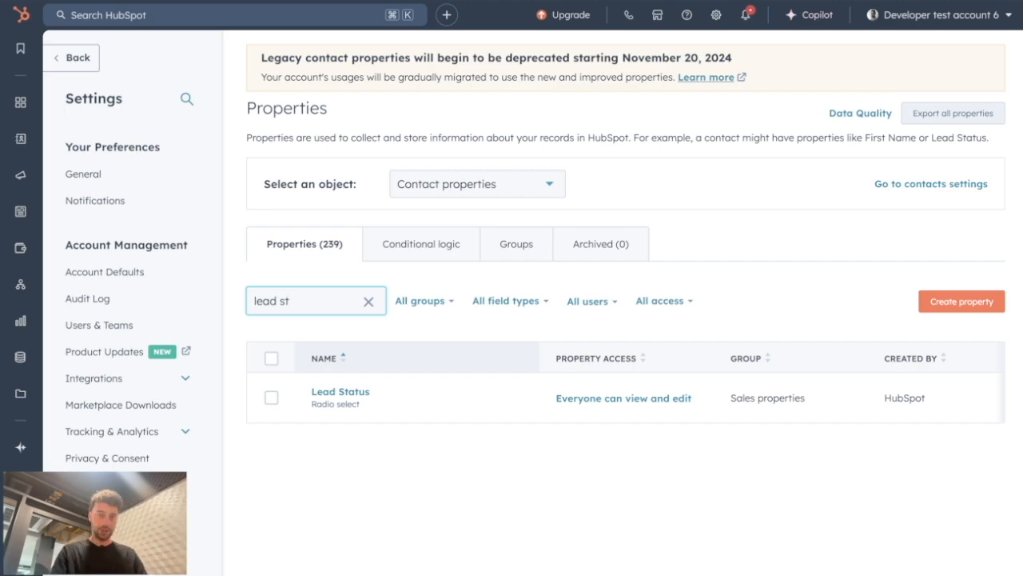
{"action": "left_click", "coordinate": [317, 397]}
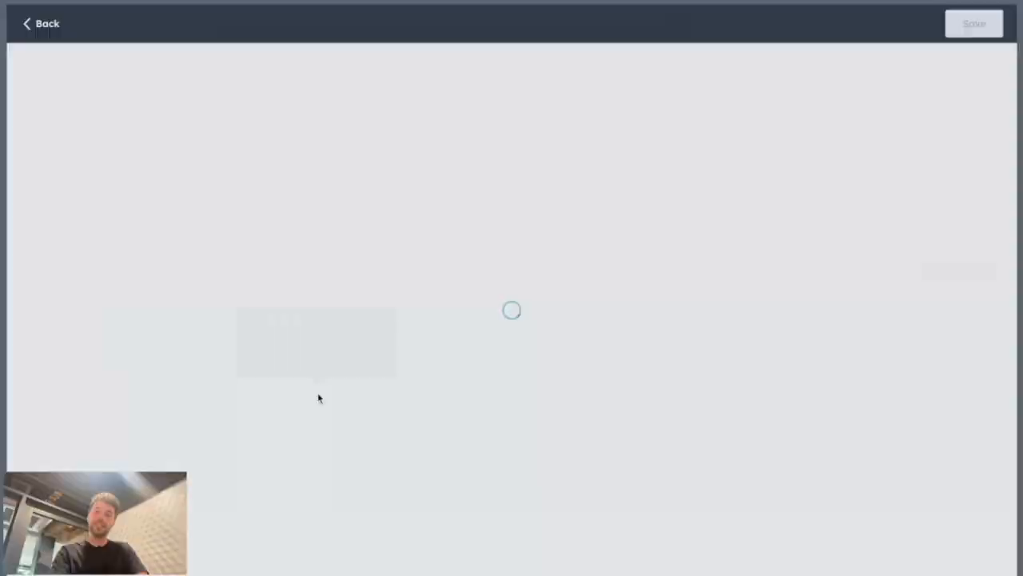
{"action": "left_click", "coordinate": [72, 130]}
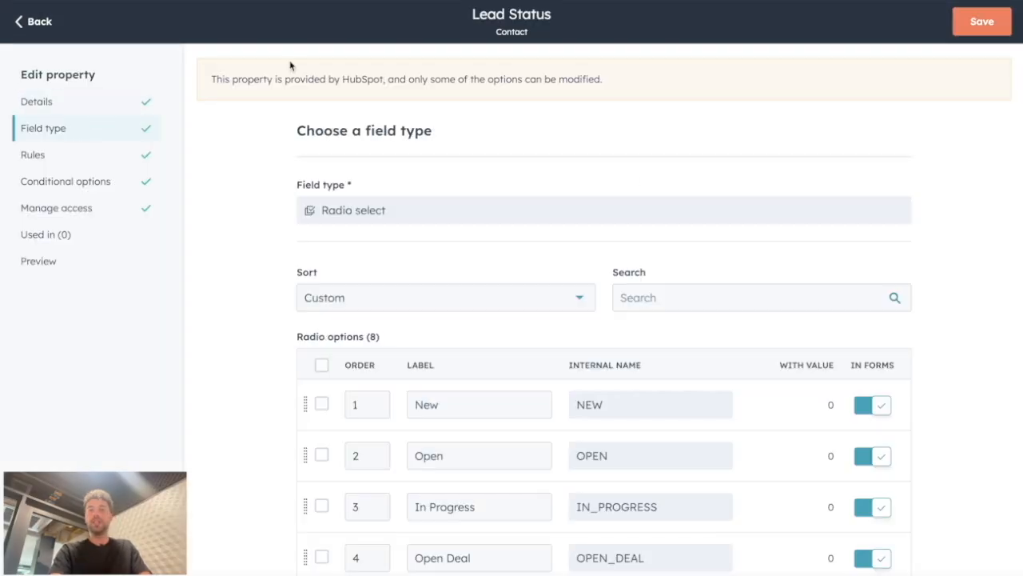
Step: Review the Lead Status property's radio options
{"action": "scroll", "coordinate": [559, 288], "scroll_direction": "down", "scroll_amount": 2}
{"action": "scroll", "coordinate": [541, 256], "scroll_direction": "down", "scroll_amount": 2}
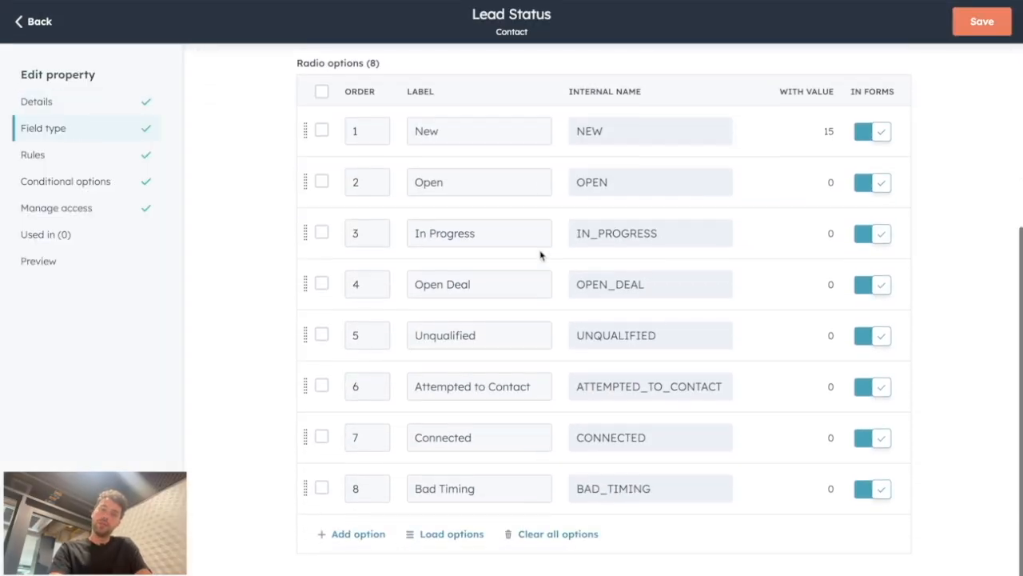
{"action": "scroll", "coordinate": [541, 249], "scroll_direction": "up", "scroll_amount": 1}
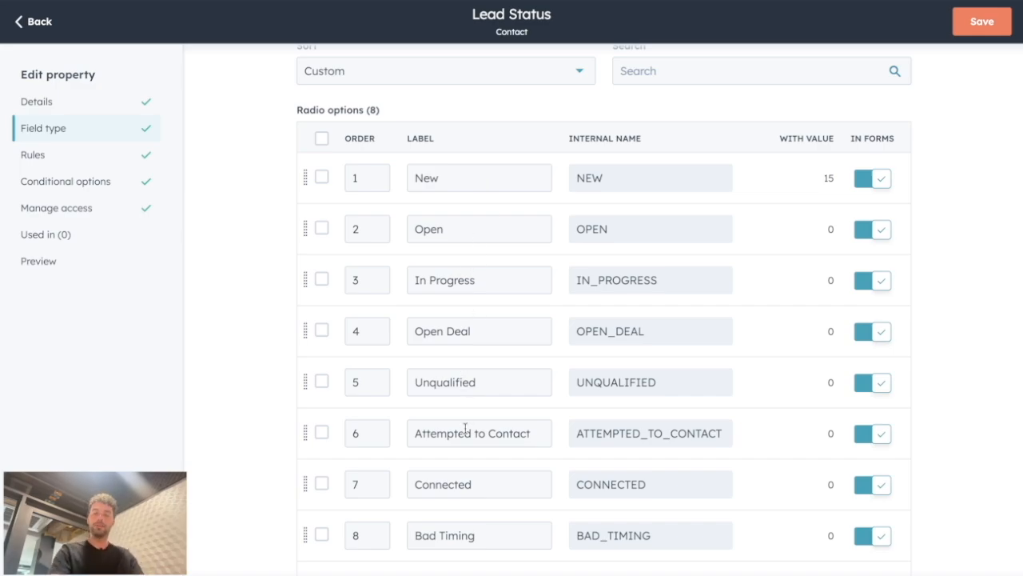
{"action": "scroll", "coordinate": [474, 542], "scroll_direction": "down", "scroll_amount": 1}
{"action": "scroll", "coordinate": [527, 443], "scroll_direction": "up", "scroll_amount": 1}
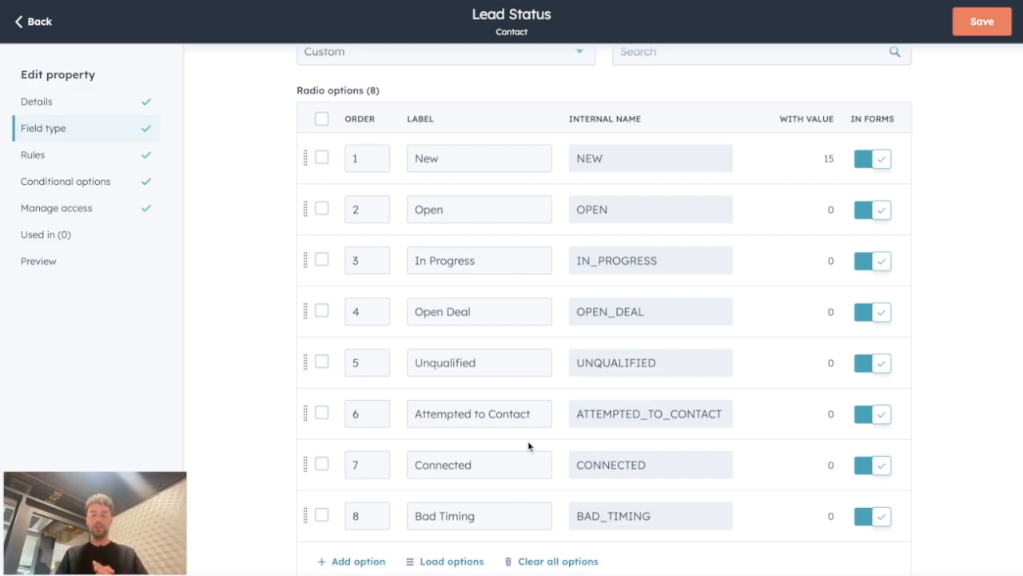
Step: Search contact properties for lifecycle and open the Lifecycle Stage property's field type settings
{"action": "scroll", "coordinate": [528, 446], "scroll_direction": "down", "scroll_amount": 1}
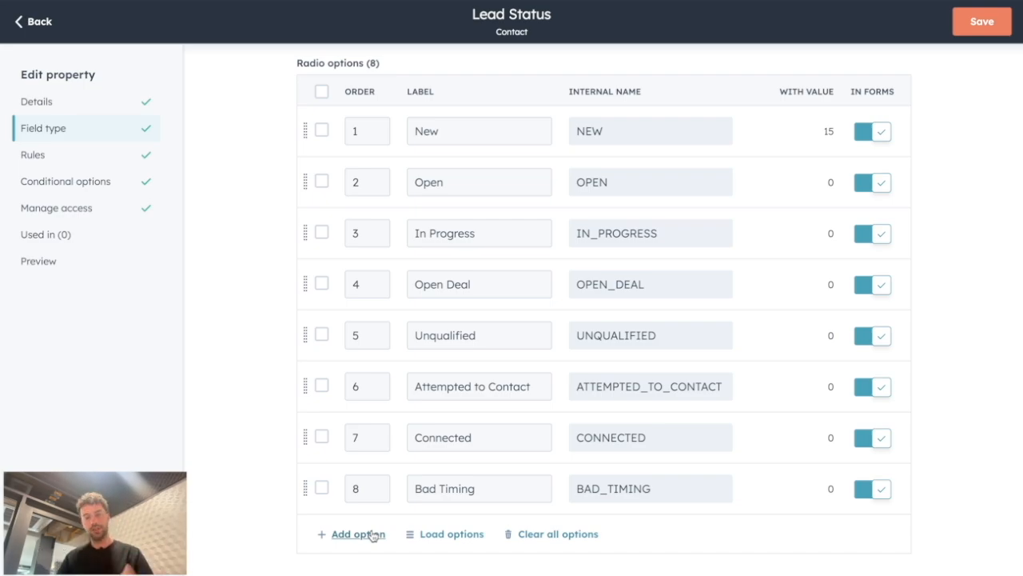
{"action": "left_click", "coordinate": [30, 30]}
{"action": "triple_click", "coordinate": [322, 305]}
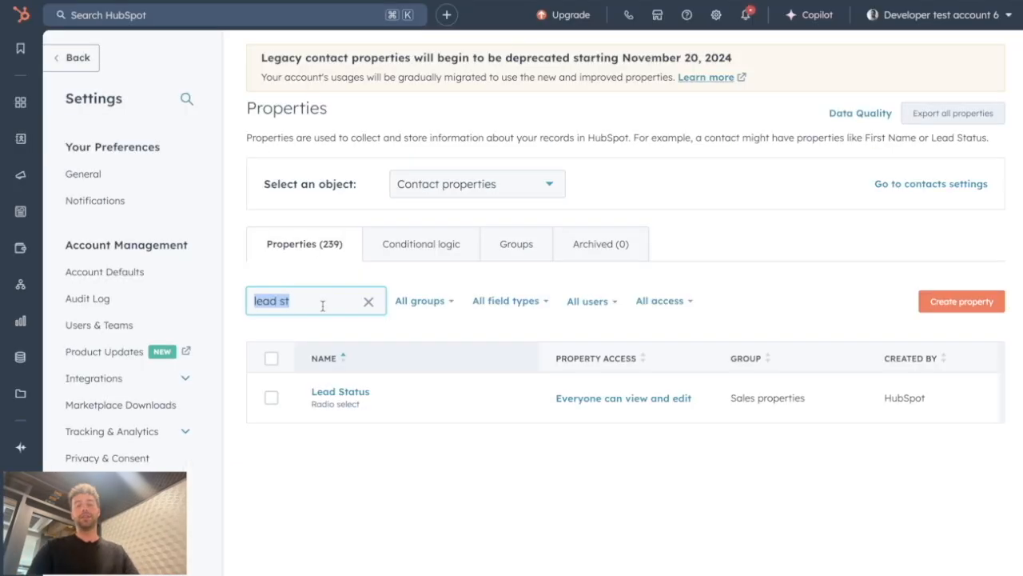
{"action": "type", "text": "lifecycle"}
{"action": "scroll", "coordinate": [444, 516], "scroll_direction": "down", "scroll_amount": 1}
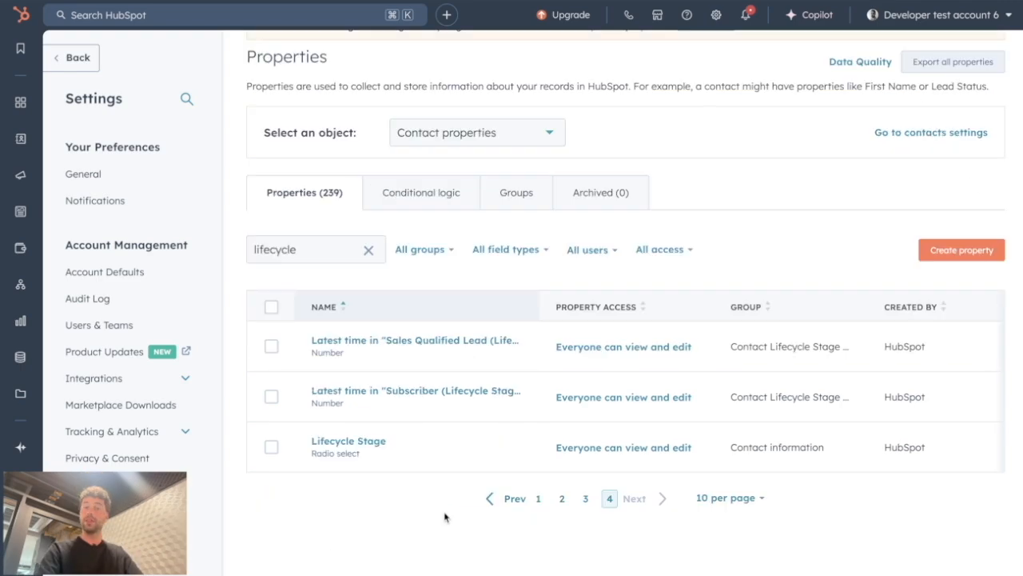
{"action": "left_click", "coordinate": [312, 444]}
{"action": "left_click", "coordinate": [101, 132]}
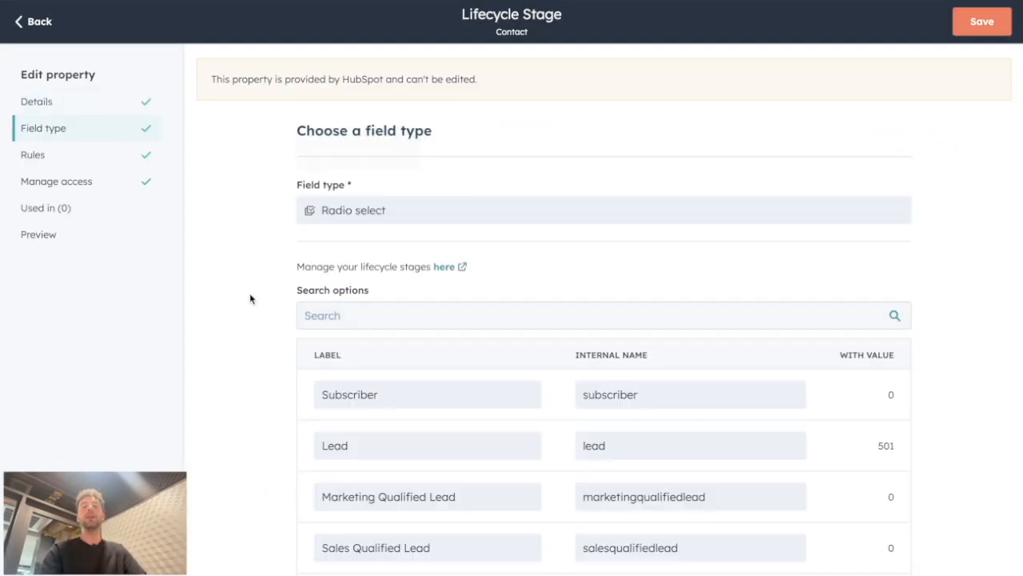
Step: Review the Lifecycle Stage property's stage options
{"action": "scroll", "coordinate": [249, 298], "scroll_direction": "down", "scroll_amount": 5}
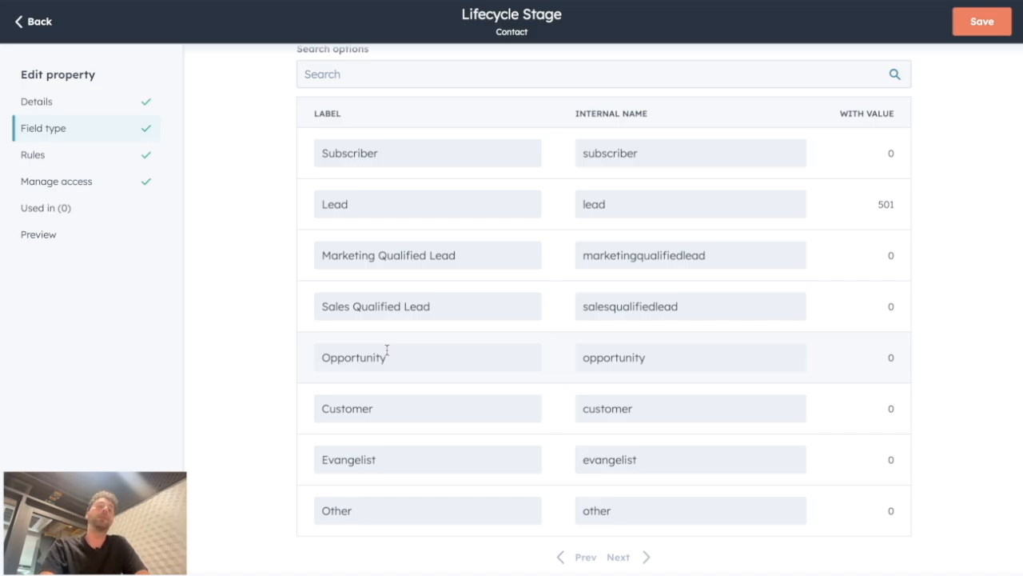
{"action": "left_click_drag", "start_coordinate": [336, 407], "coordinate": [466, 407]}
{"action": "left_click", "coordinate": [467, 407]}
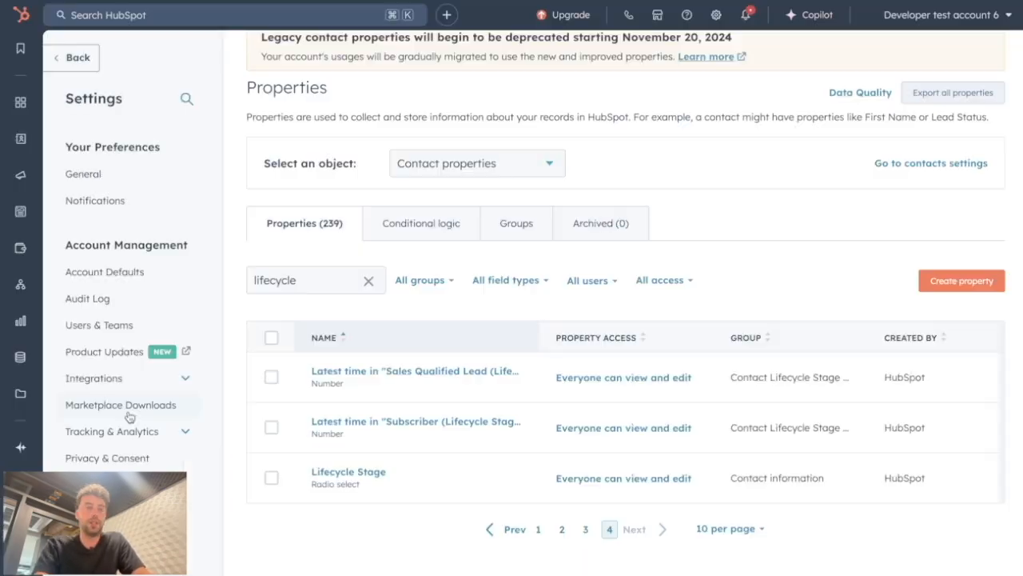
{"action": "scroll", "coordinate": [126, 411], "scroll_direction": "down", "scroll_amount": 5}
Step: Open the contacts object's lifecycle stage settings and delete the Subscriber stage
{"action": "left_click", "coordinate": [86, 441]}
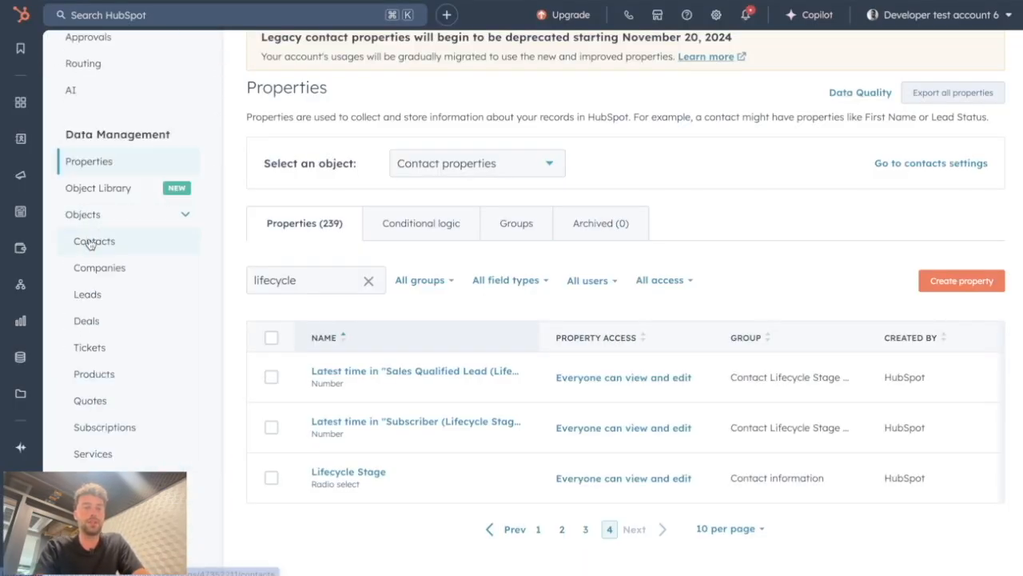
{"action": "left_click", "coordinate": [91, 240]}
{"action": "left_click", "coordinate": [450, 104]}
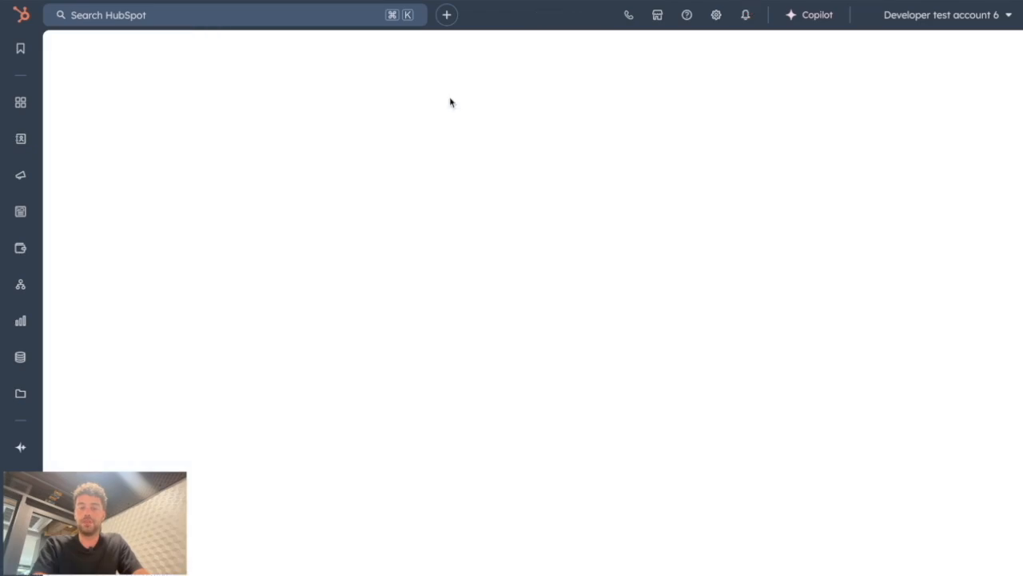
{"action": "scroll", "coordinate": [267, 422], "scroll_direction": "down", "scroll_amount": 8}
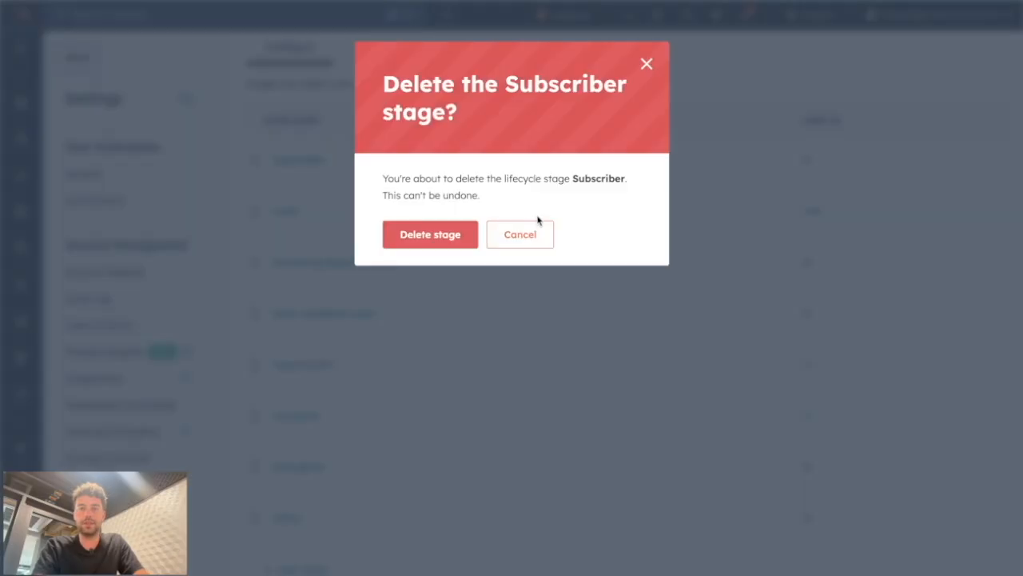
{"action": "left_click", "coordinate": [454, 231]}
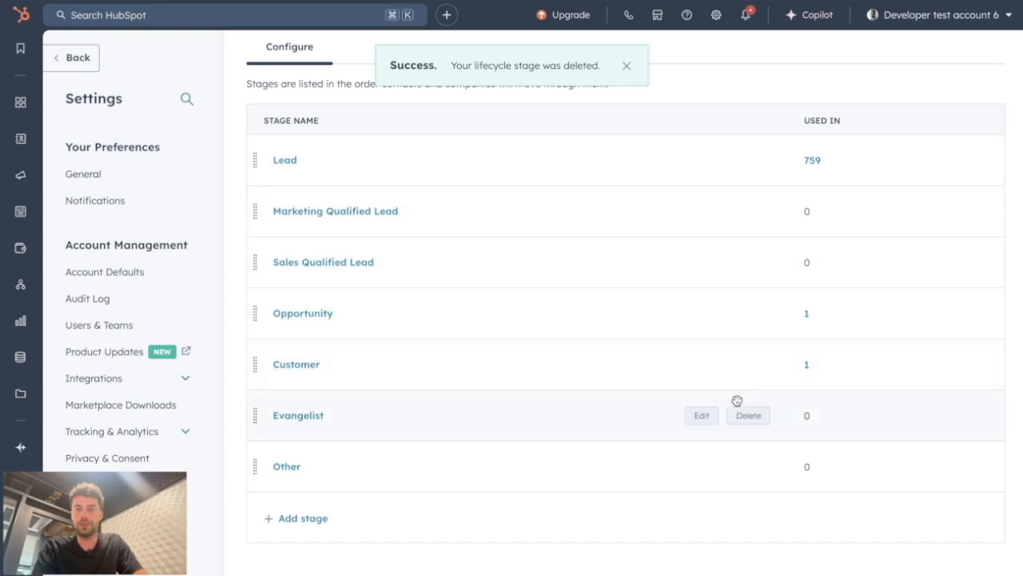
Step: Delete the Evangelist and Other lifecycle stages
{"action": "left_click", "coordinate": [748, 416]}
{"action": "left_click", "coordinate": [407, 226]}
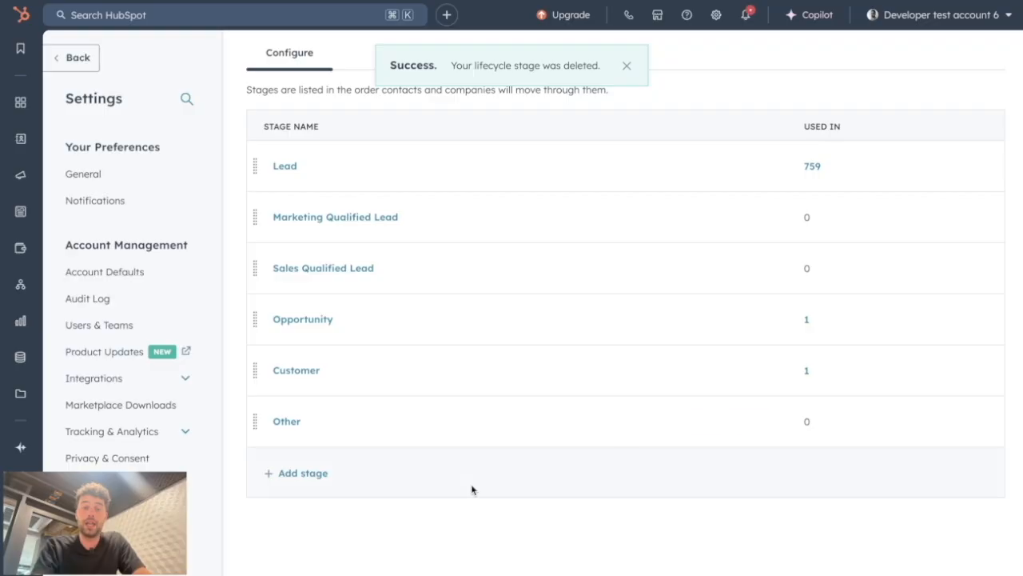
{"action": "left_click", "coordinate": [748, 420]}
{"action": "left_click", "coordinate": [414, 235]}
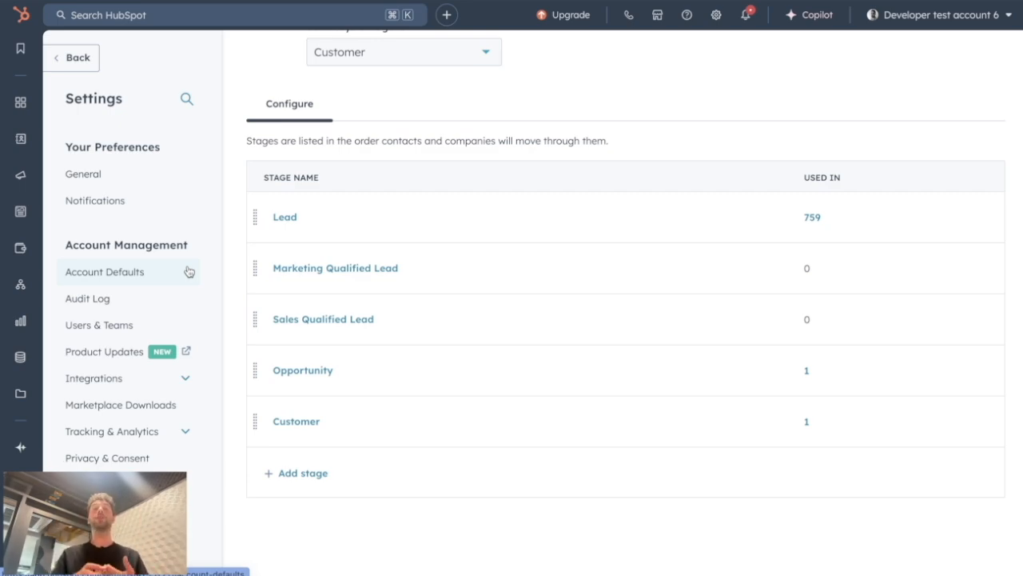
Step: Create a new form from the blank template
{"action": "mouse_move", "coordinate": [6, 172]}
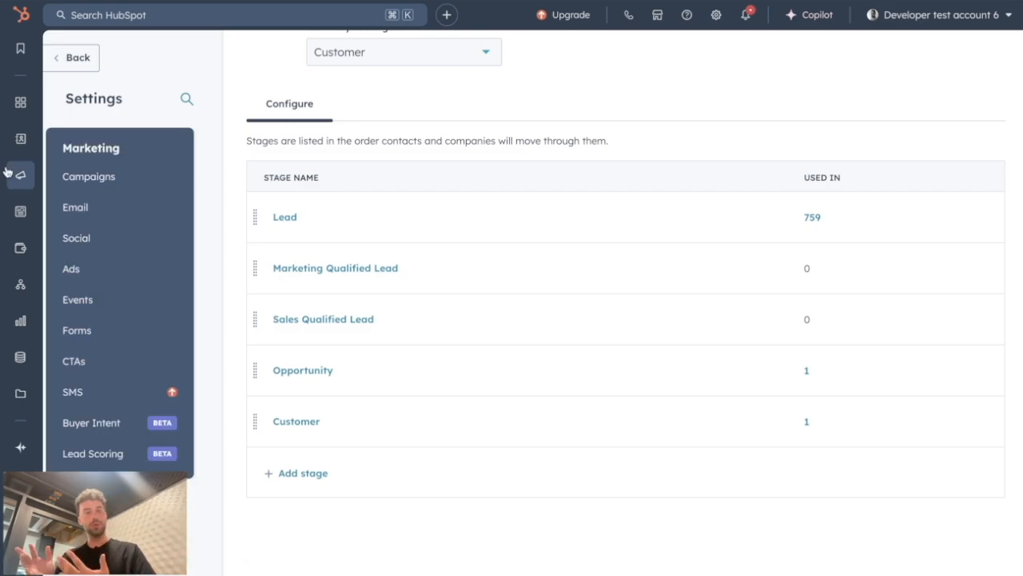
{"action": "left_click", "coordinate": [96, 328]}
{"action": "left_click", "coordinate": [930, 116]}
{"action": "left_click", "coordinate": [983, 21]}
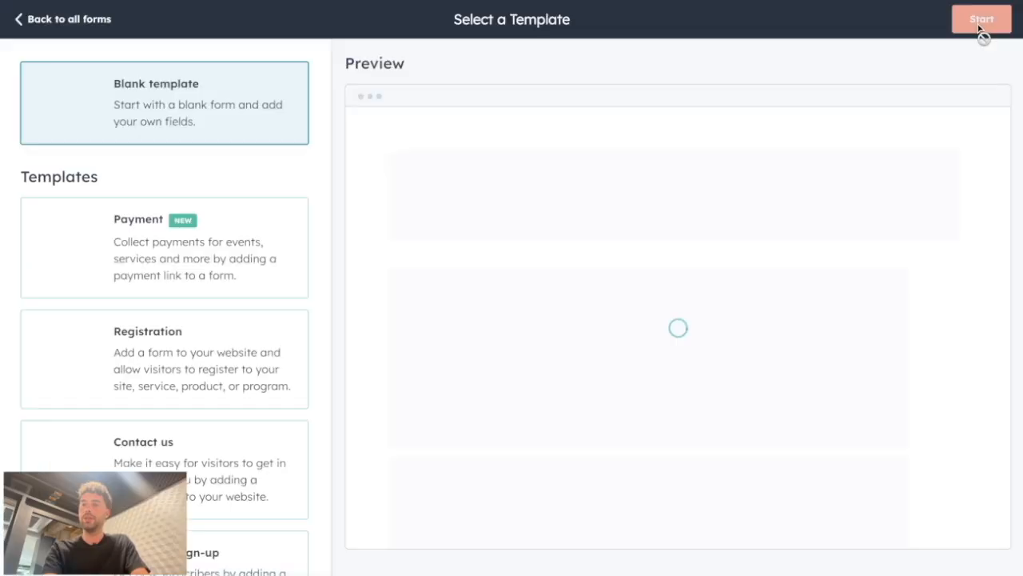
{"action": "left_click", "coordinate": [981, 19]}
Step: Search existing properties for phone and add WhatsApp Phone Number, Phone number and Mobile phone number fields to the form
{"action": "left_click", "coordinate": [101, 145]}
{"action": "type", "text": "phone"}
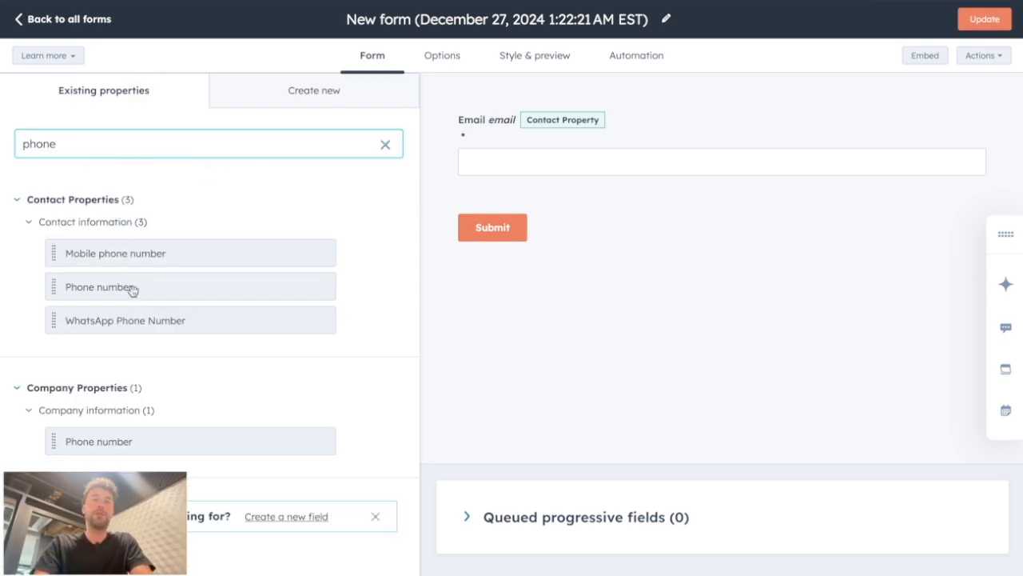
{"action": "left_click", "coordinate": [137, 321]}
{"action": "left_click", "coordinate": [104, 286]}
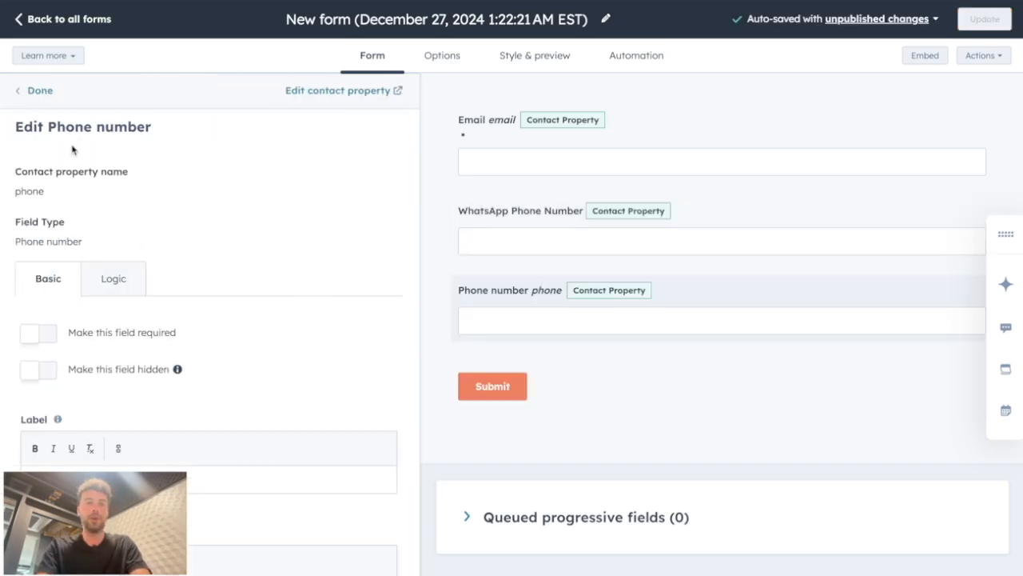
{"action": "left_click", "coordinate": [116, 252]}
{"action": "left_click", "coordinate": [36, 96]}
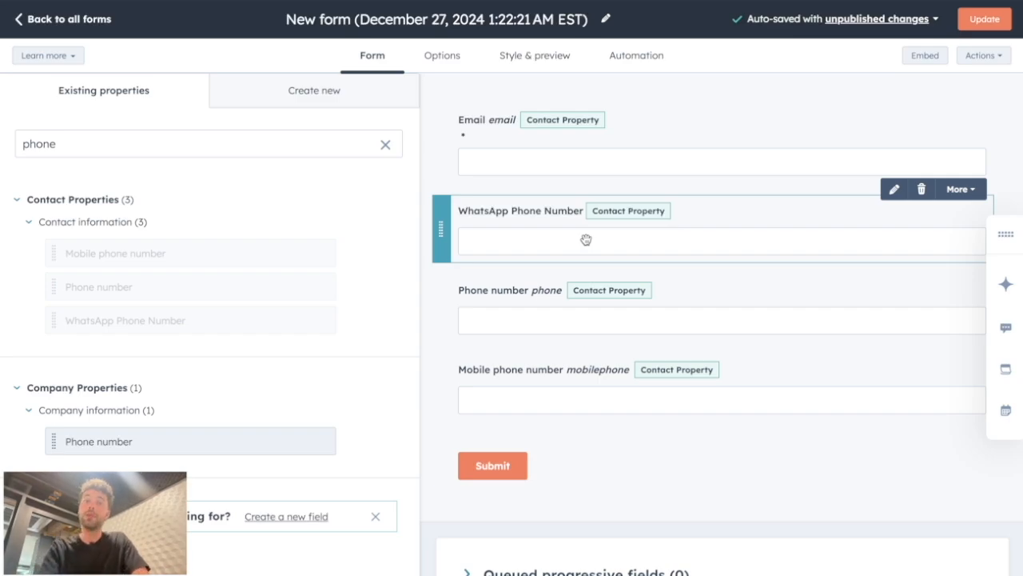
Step: Turn on the country code dropdown menu for the Phone number field
{"action": "scroll", "coordinate": [586, 240], "scroll_direction": "down", "scroll_amount": 1}
{"action": "scroll", "coordinate": [569, 269], "scroll_direction": "up", "scroll_amount": 1}
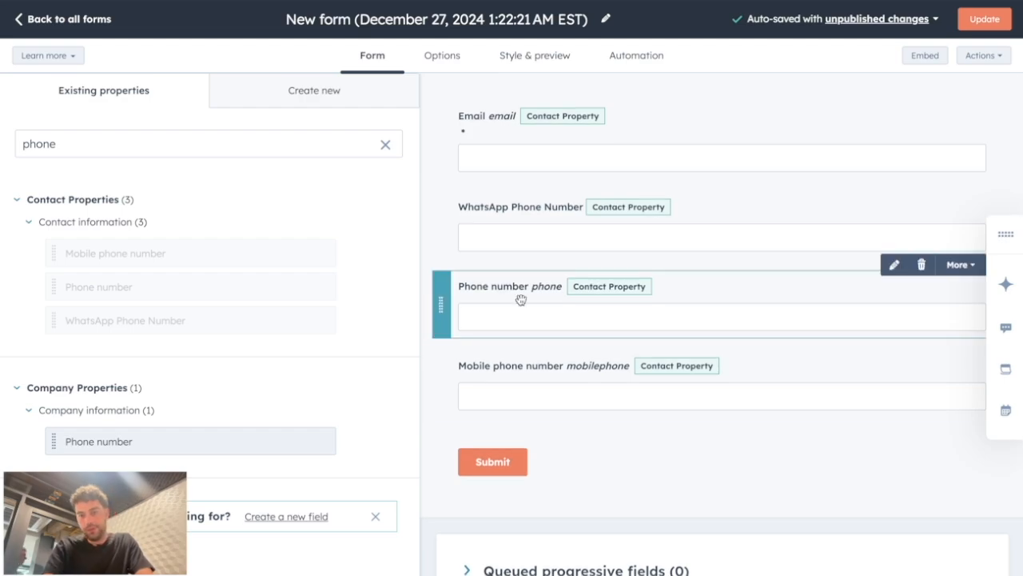
{"action": "left_click", "coordinate": [529, 376]}
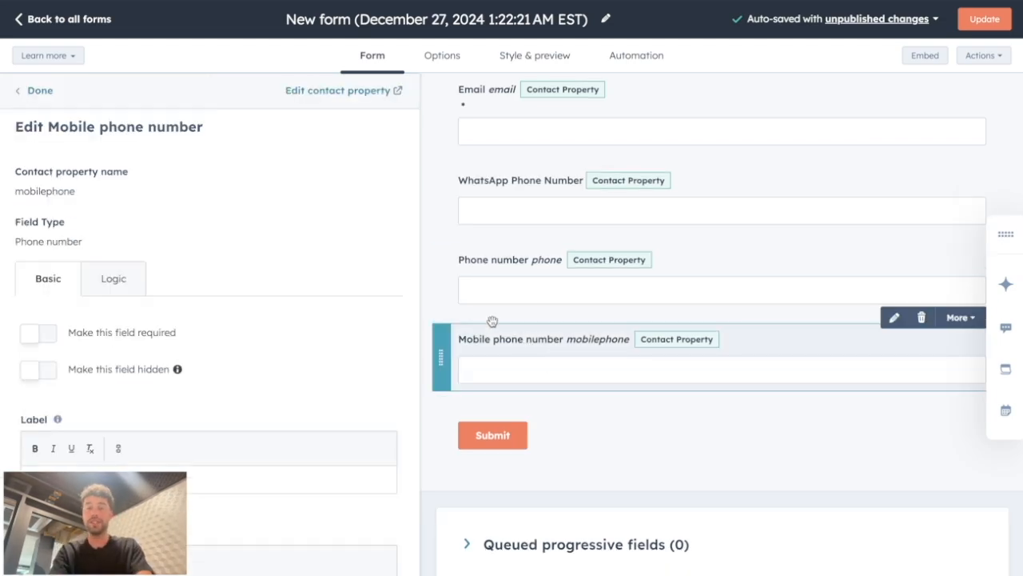
{"action": "scroll", "coordinate": [329, 304], "scroll_direction": "down", "scroll_amount": 5}
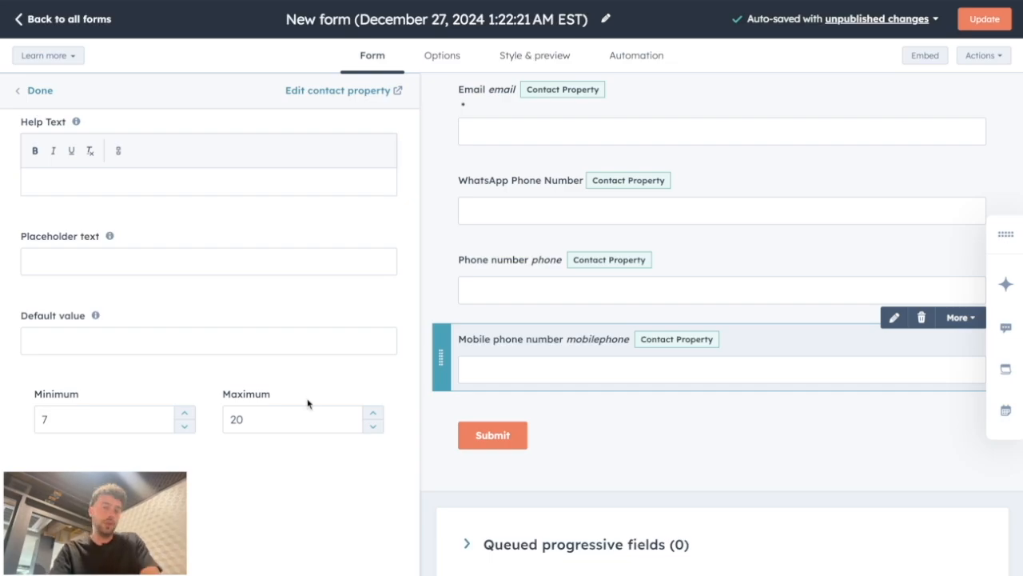
{"action": "left_click", "coordinate": [490, 281]}
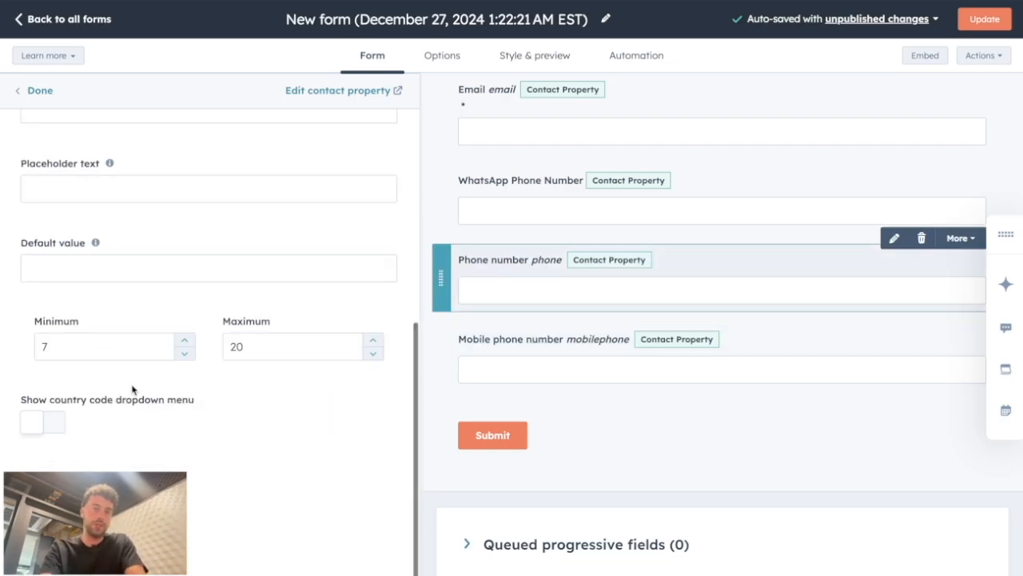
{"action": "left_click", "coordinate": [43, 427]}
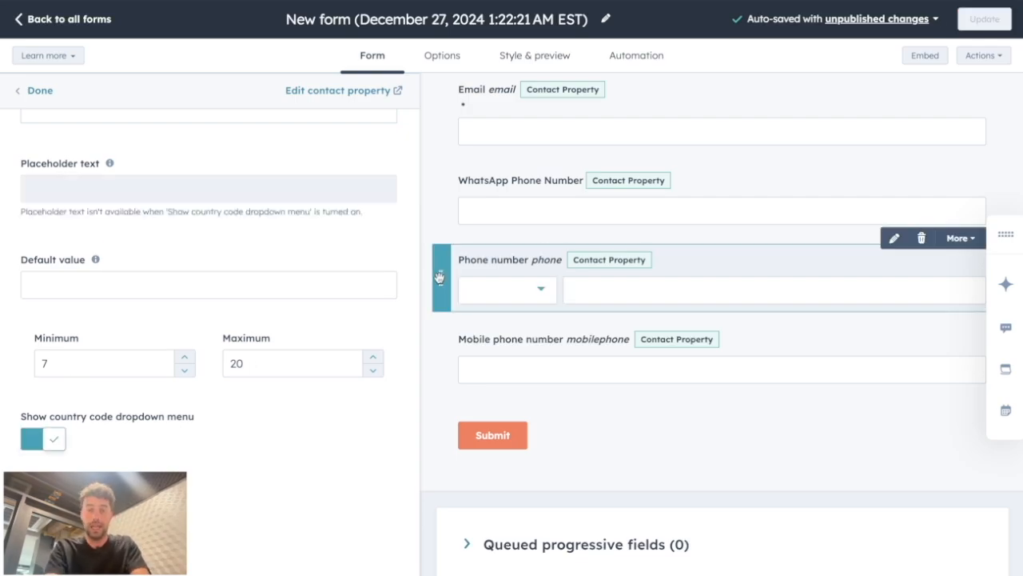
Step: Open the form preview and fill in a test mobile phone number prefixed with +34
{"action": "left_click", "coordinate": [991, 22]}
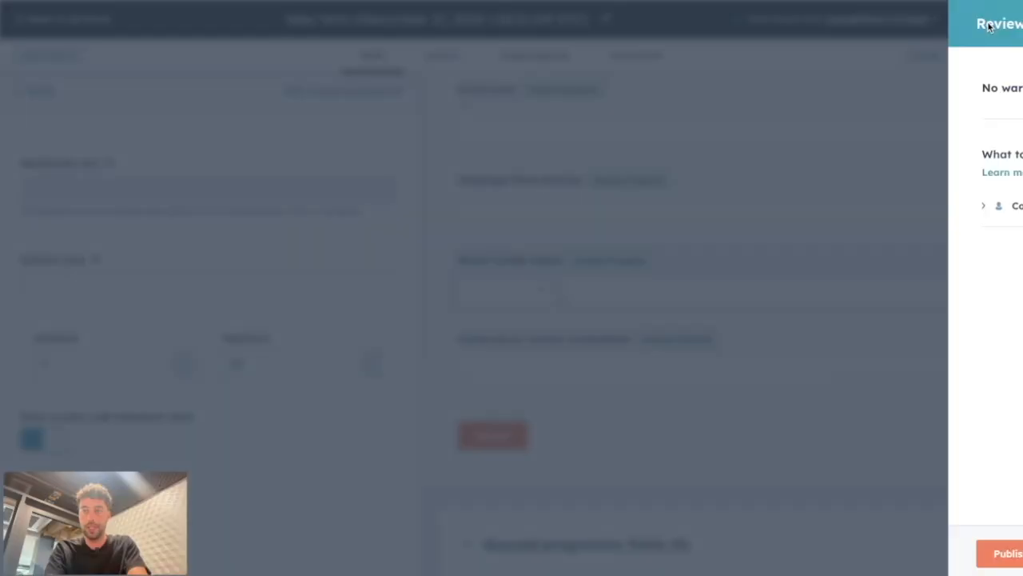
{"action": "left_click", "coordinate": [434, 224]}
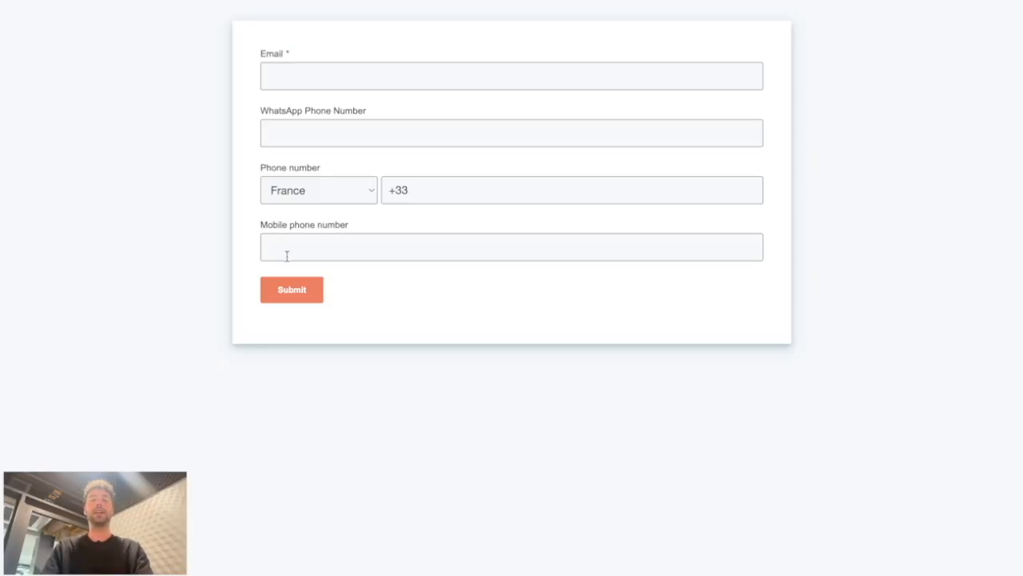
{"action": "left_click", "coordinate": [287, 256]}
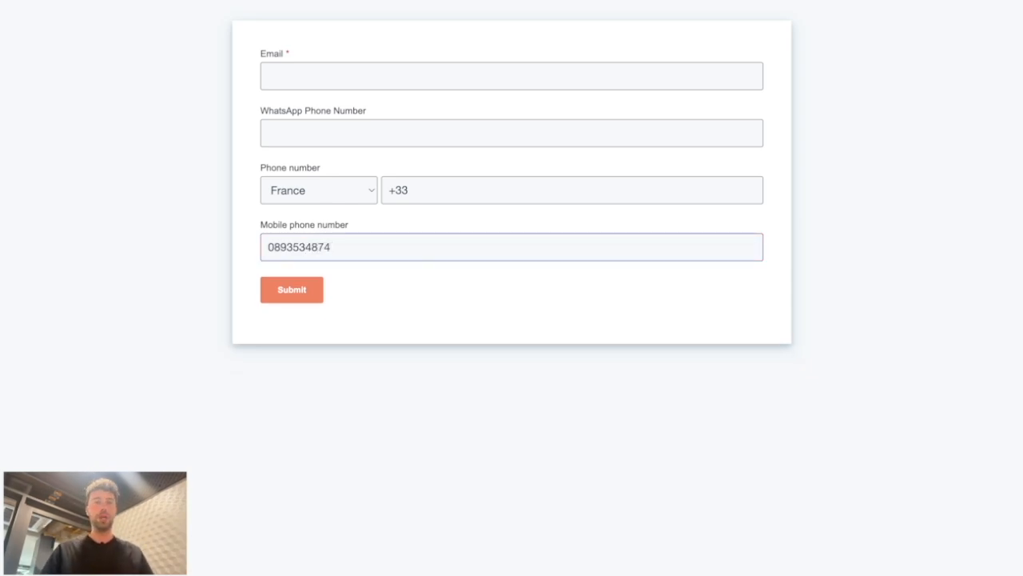
{"action": "left_click", "coordinate": [273, 248]}
{"action": "key", "text": "BackSpace"}
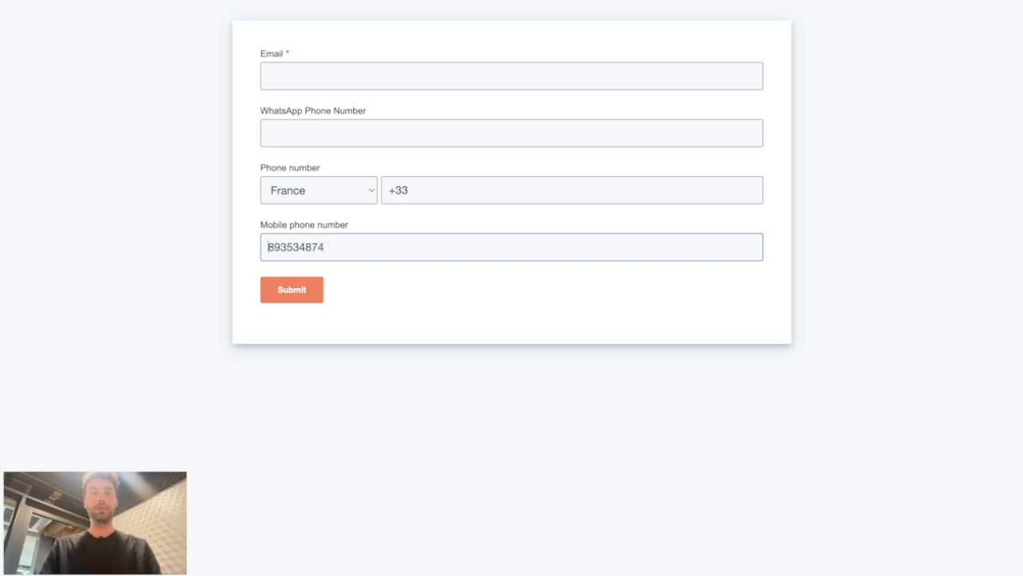
{"action": "type", "text": "+34"}
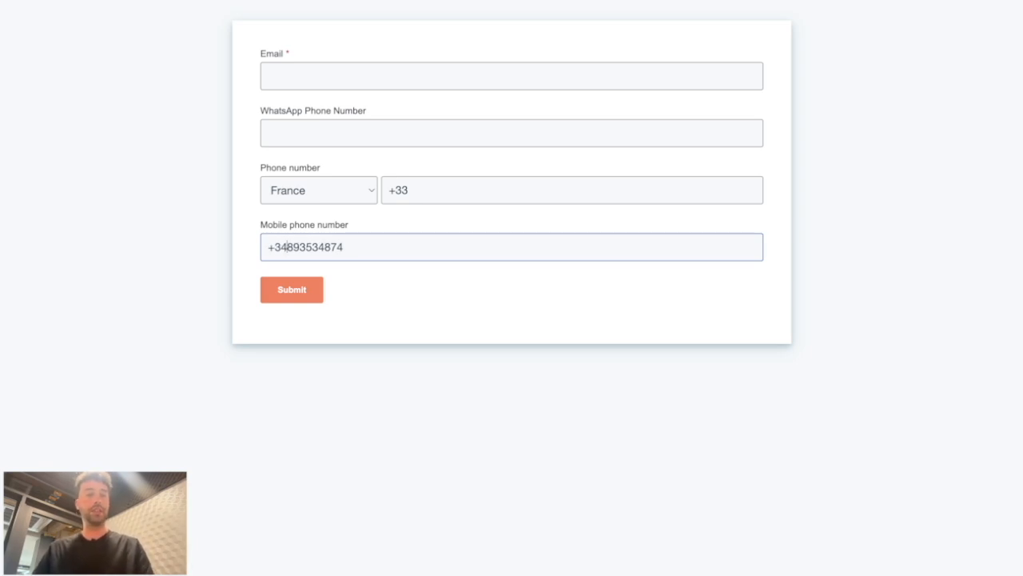
{"action": "type", "text": "0"}
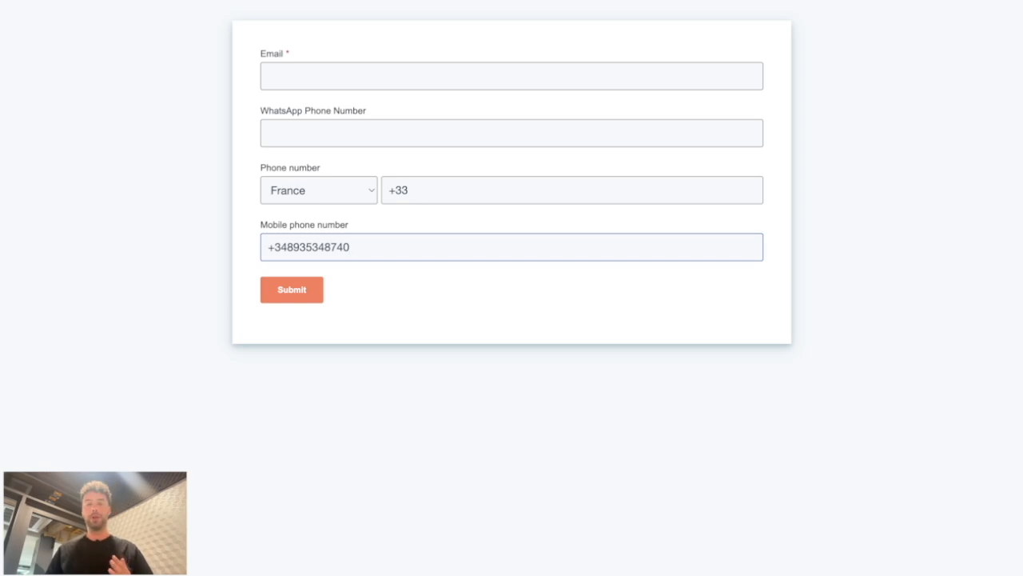
Step: Paste a test phone number into the Phone number field after the +33 country code
{"action": "left_click_drag", "start_coordinate": [259, 167], "coordinate": [323, 166]}
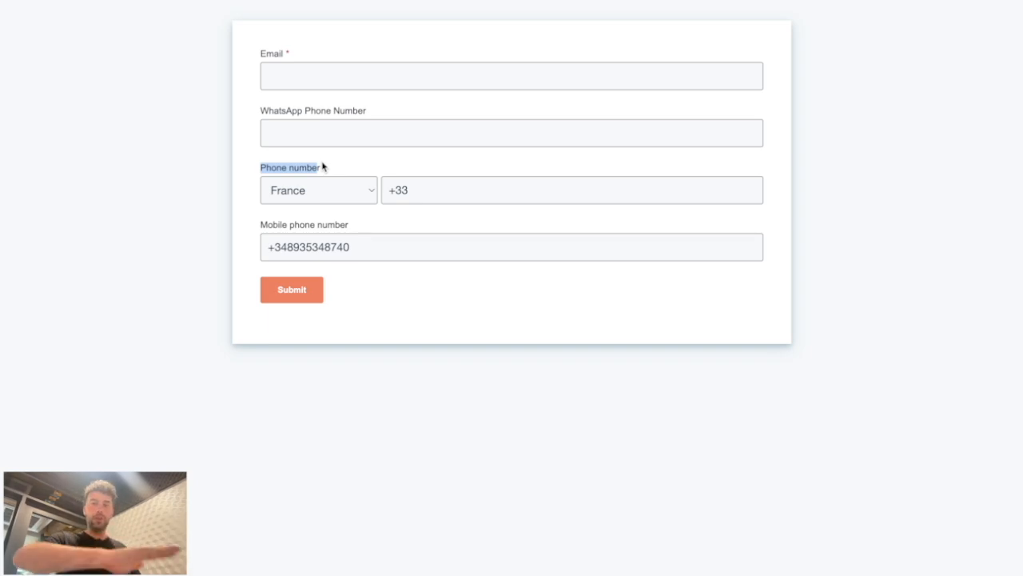
{"action": "left_click", "coordinate": [322, 167]}
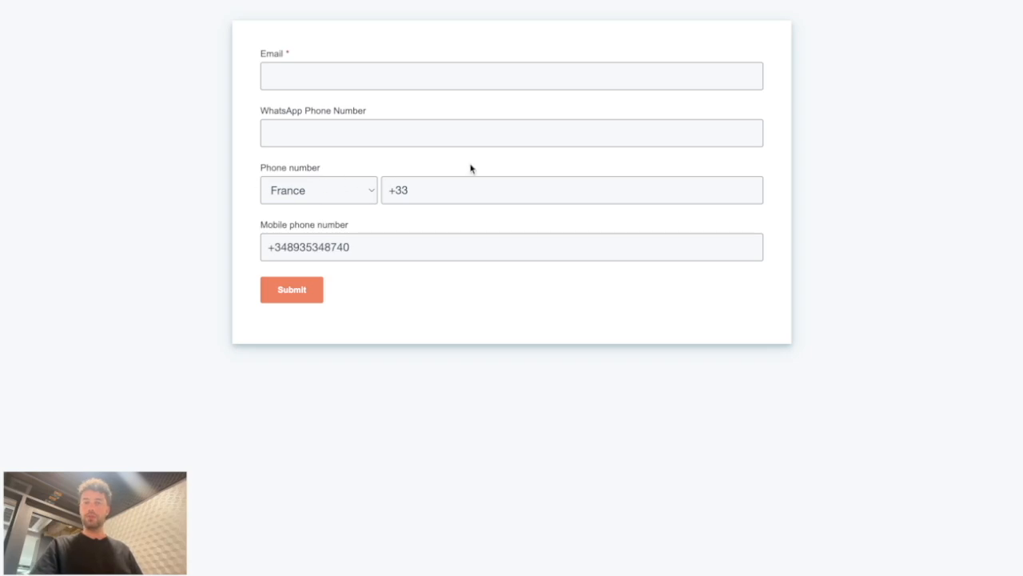
{"action": "left_click", "coordinate": [444, 189]}
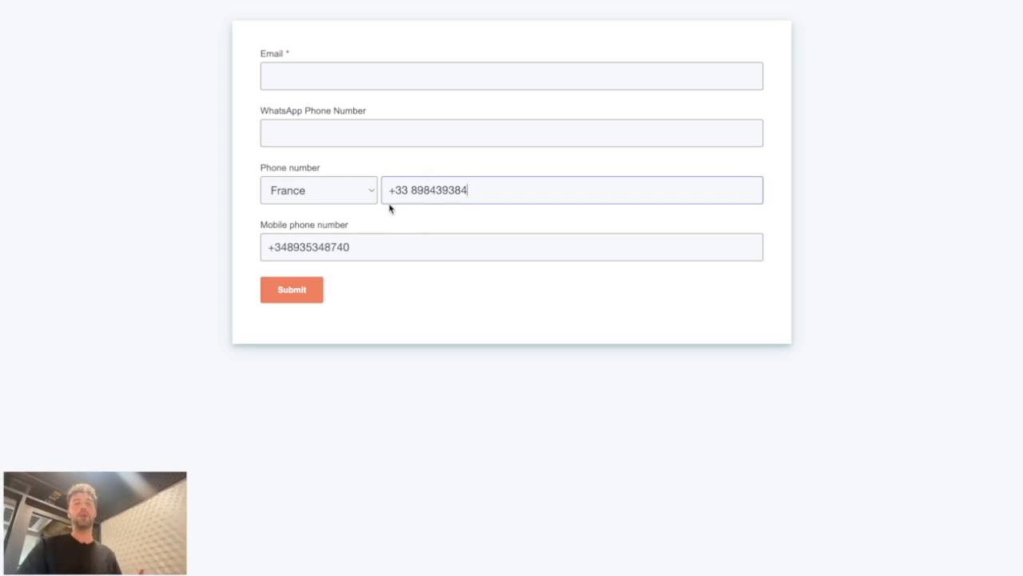
Step: Highlight the +33 country code in the Phone number field
{"action": "left_click_drag", "start_coordinate": [389, 190], "coordinate": [517, 189]}
{"action": "left_click", "coordinate": [431, 194]}
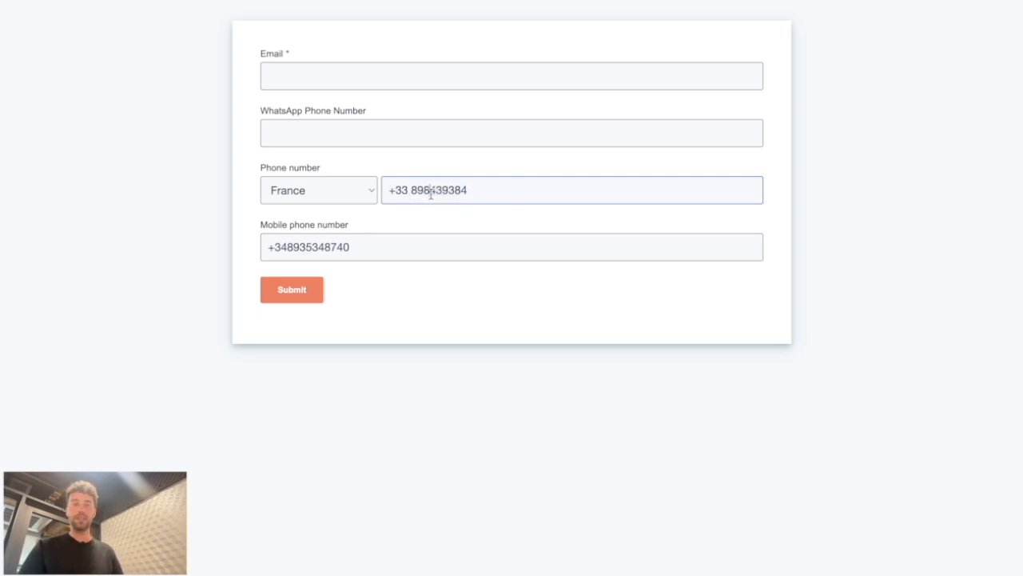
{"action": "double_click", "coordinate": [400, 190]}
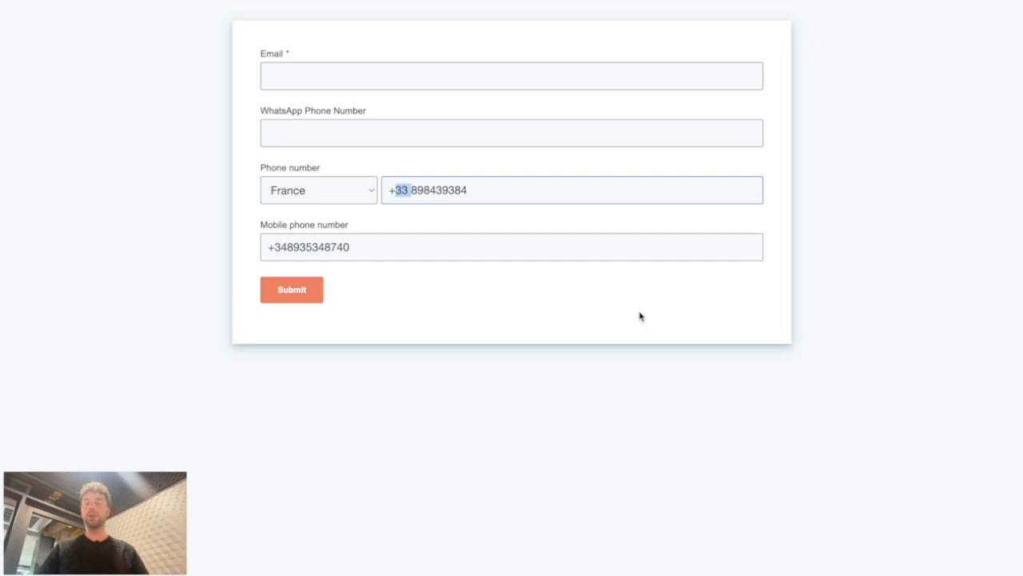
{"action": "left_click", "coordinate": [393, 192]}
{"action": "left_click_drag", "start_coordinate": [408, 192], "coordinate": [388, 192]}
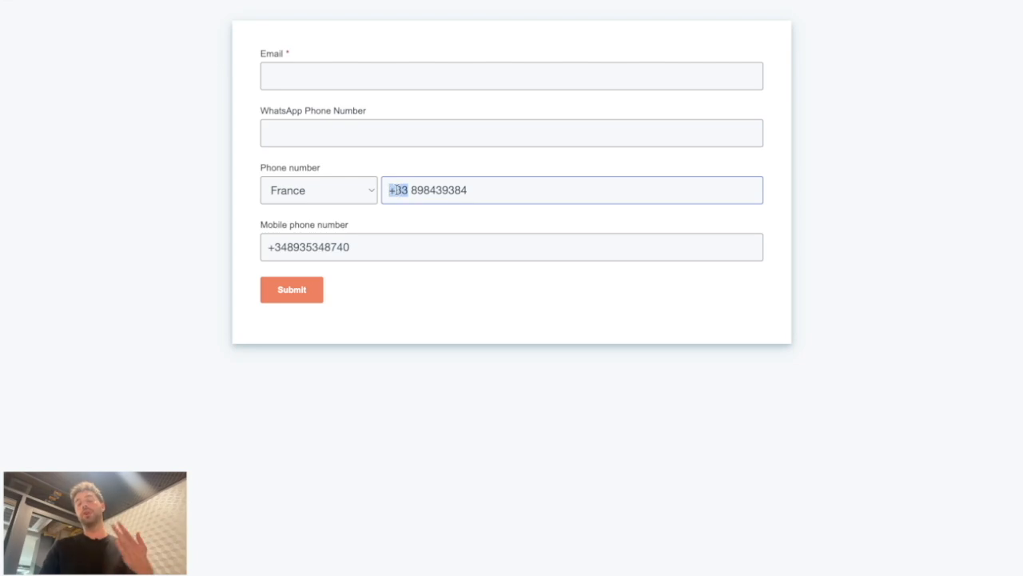